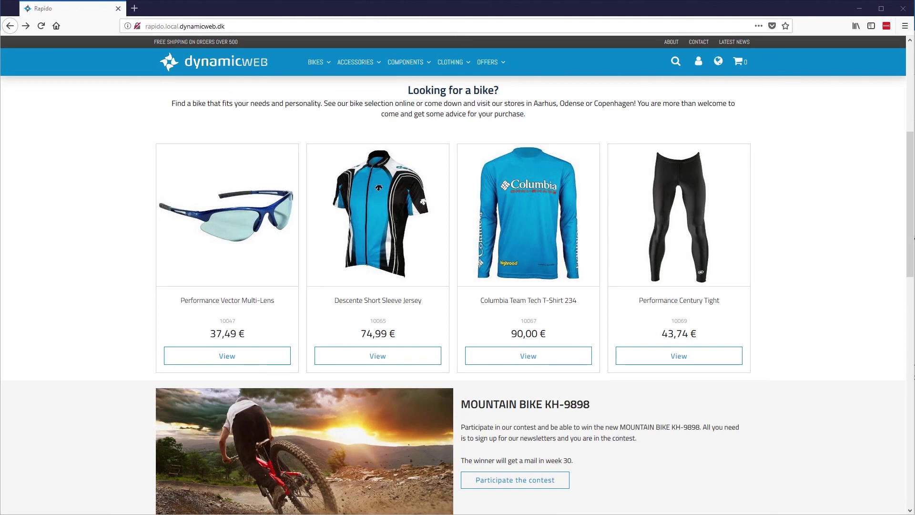
Go from the Rapido storefront to the site's /admin address.
{"action": "left_click", "coordinate": [550, 31]}
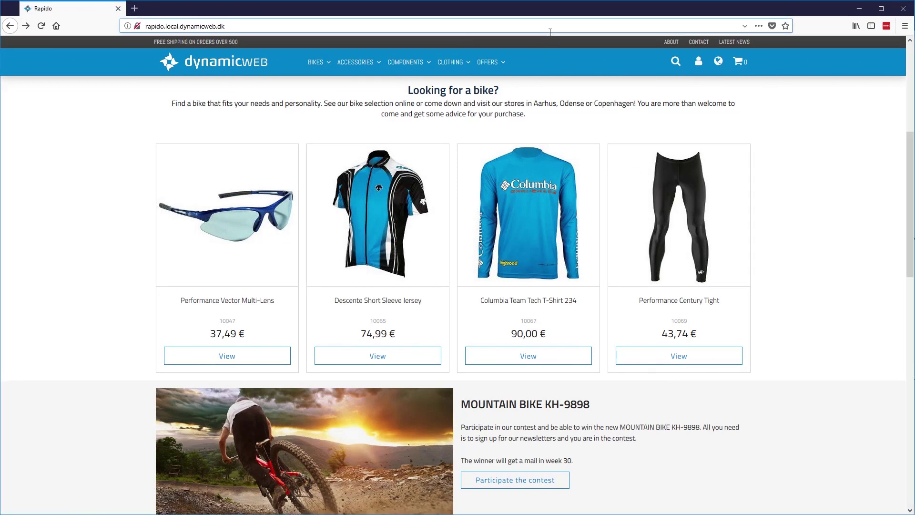
{"action": "type", "text": "/admin"}
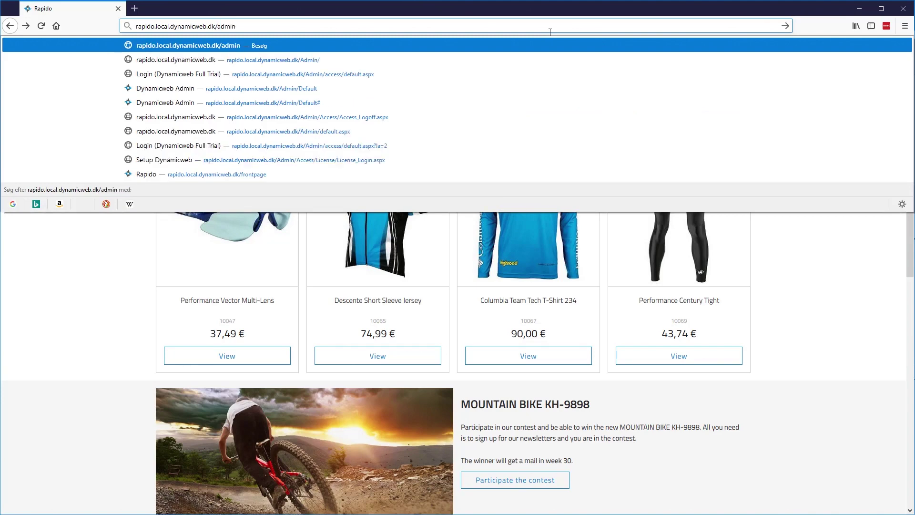
{"action": "key", "text": "Return"}
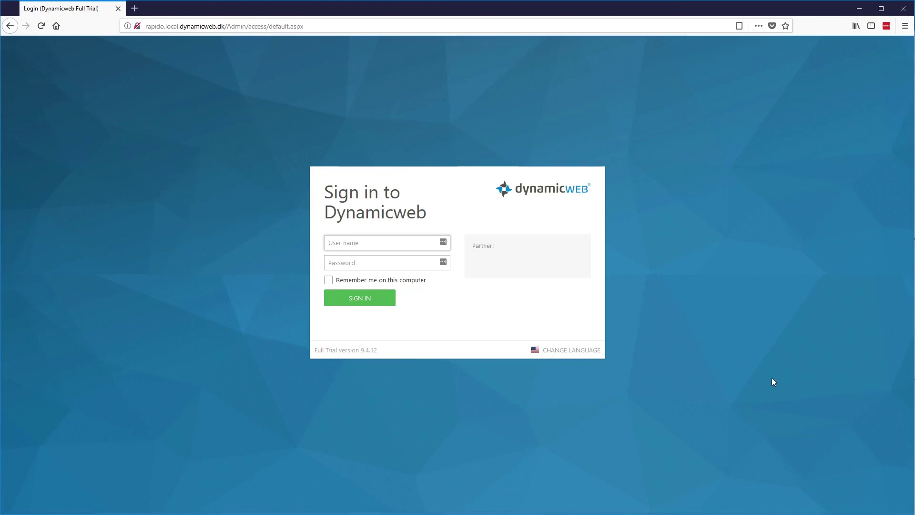
Sign in with the administrator user name and password, leaving the sign-in language unchanged.
{"action": "left_click", "coordinate": [586, 352]}
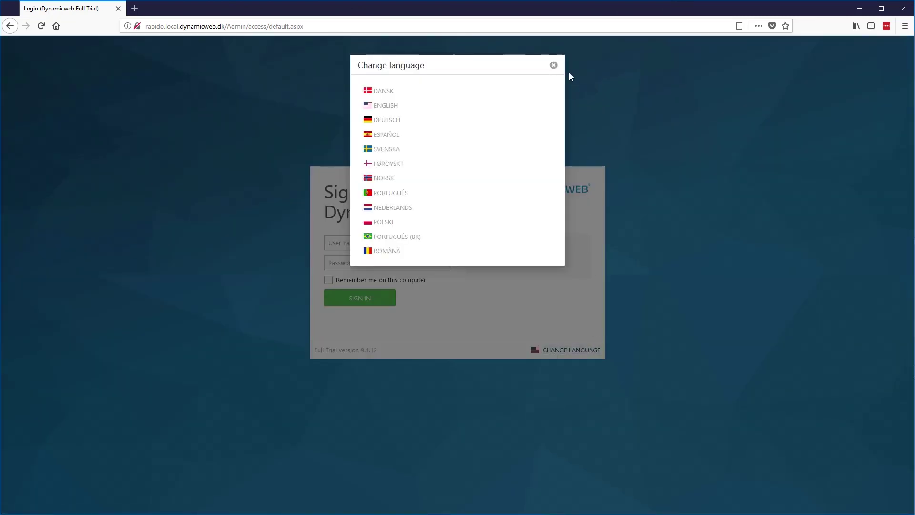
{"action": "left_click", "coordinate": [553, 66]}
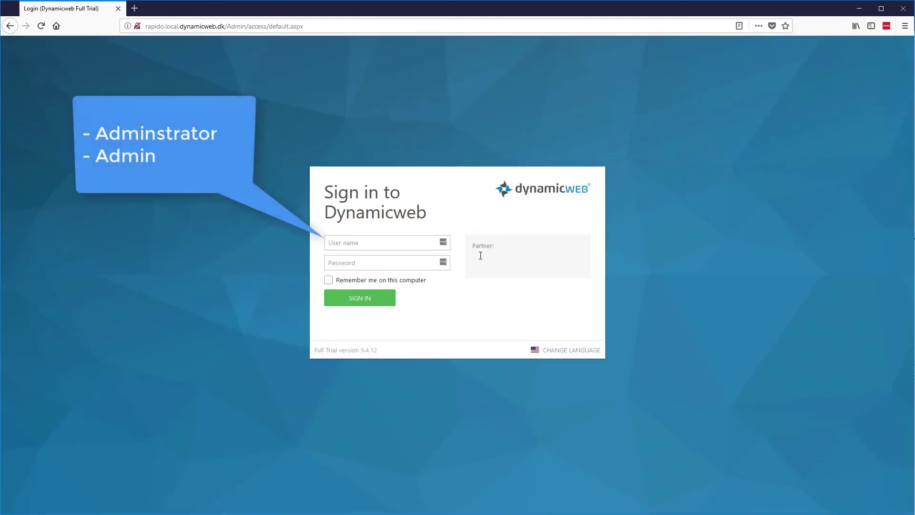
{"action": "left_click", "coordinate": [376, 243]}
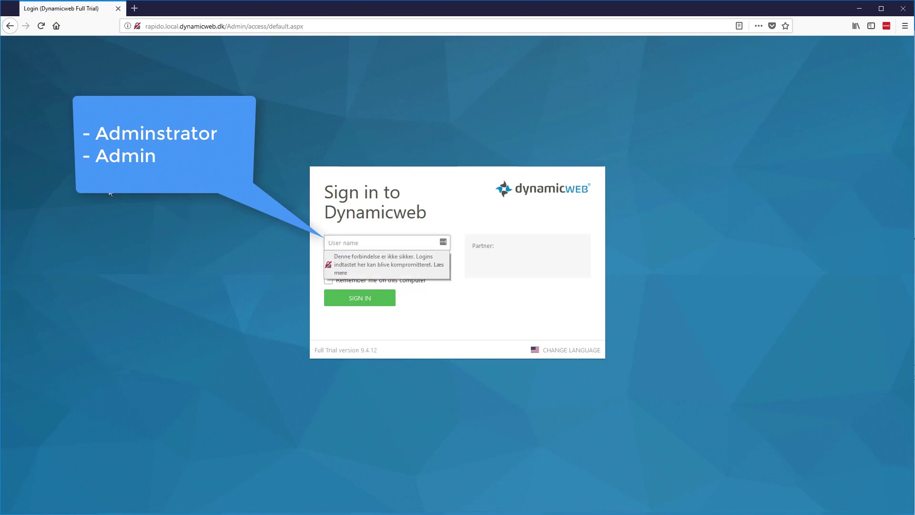
{"action": "key", "text": "Escape"}
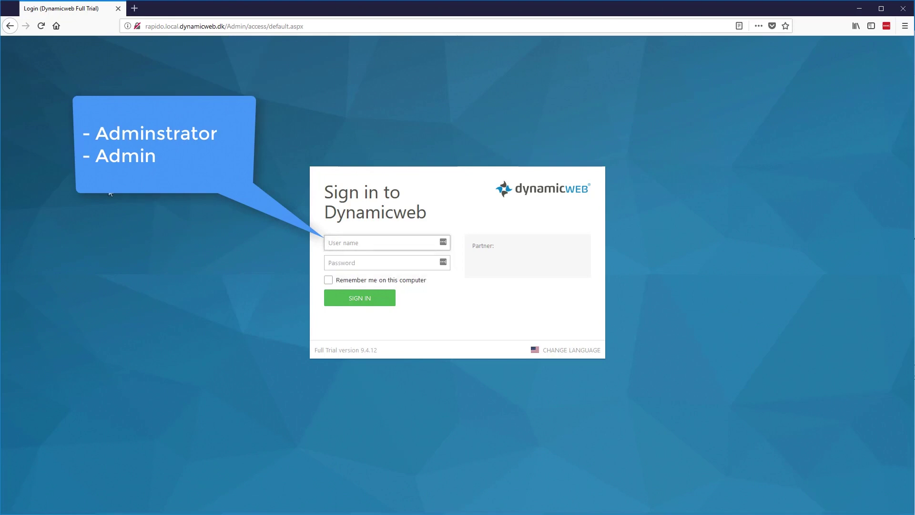
{"action": "type", "text": "Admiin"}
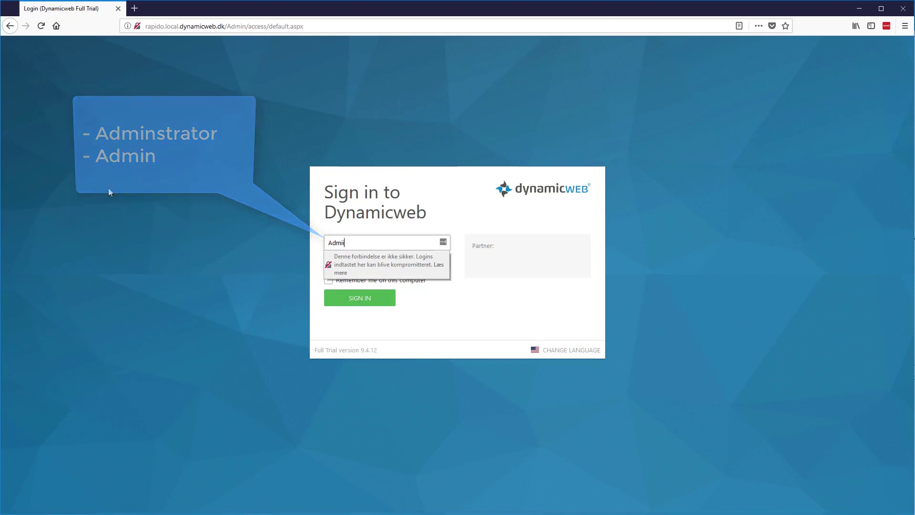
{"action": "type", "text": "strator"}
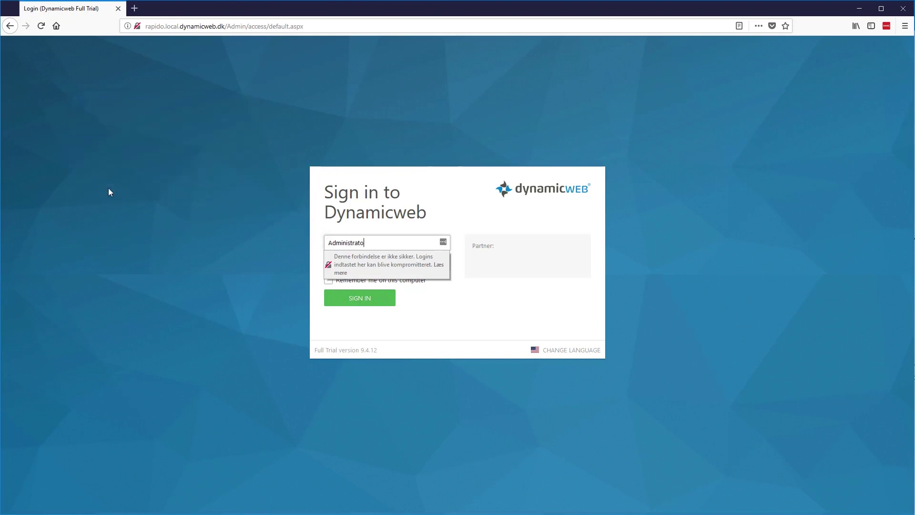
{"action": "key", "text": "Tab"}
{"action": "type", "text": "Admin"}
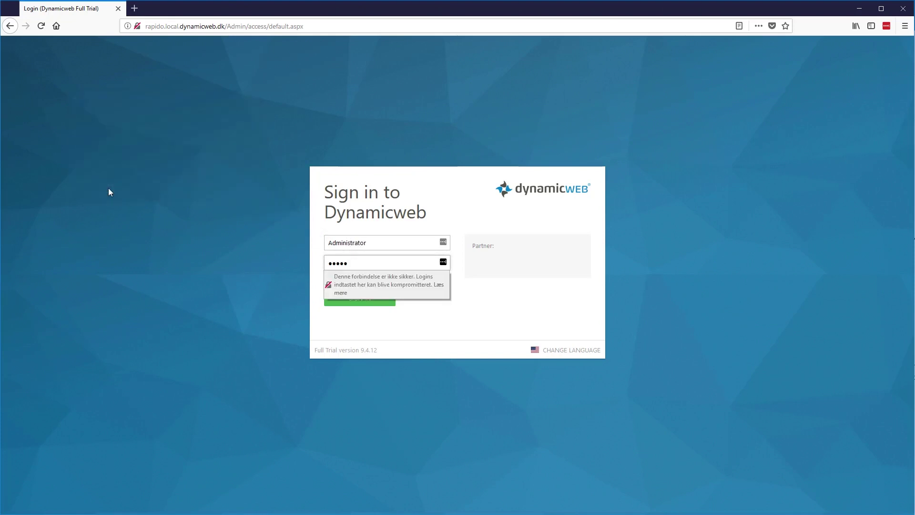
{"action": "type", "text": "1"}
{"action": "key", "text": "Return"}
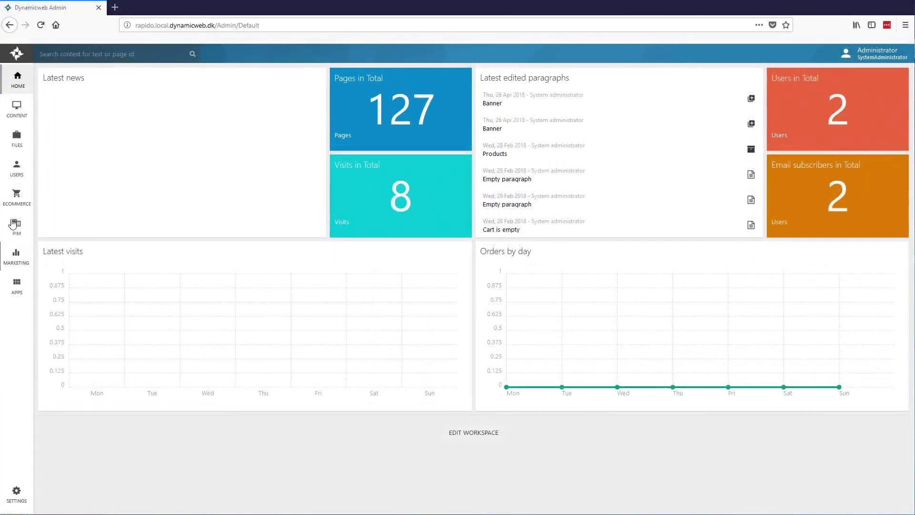
Create a blank page named 'test' in the Content page tree.
{"action": "left_click", "coordinate": [18, 116]}
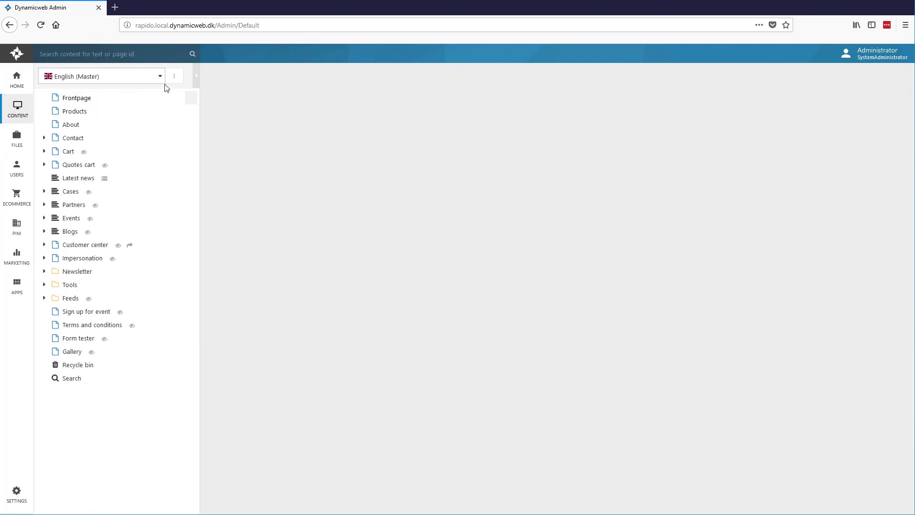
{"action": "left_click", "coordinate": [174, 76]}
{"action": "left_click", "coordinate": [139, 123]}
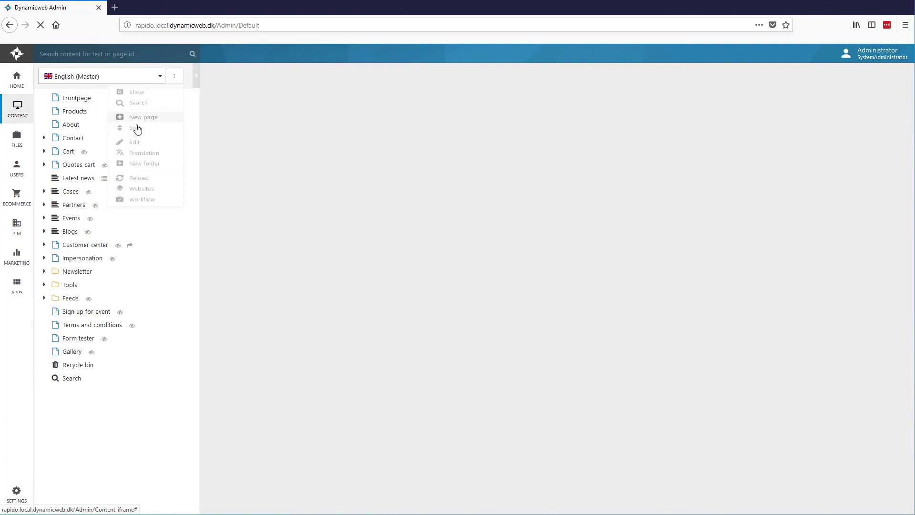
{"action": "left_click", "coordinate": [294, 133]}
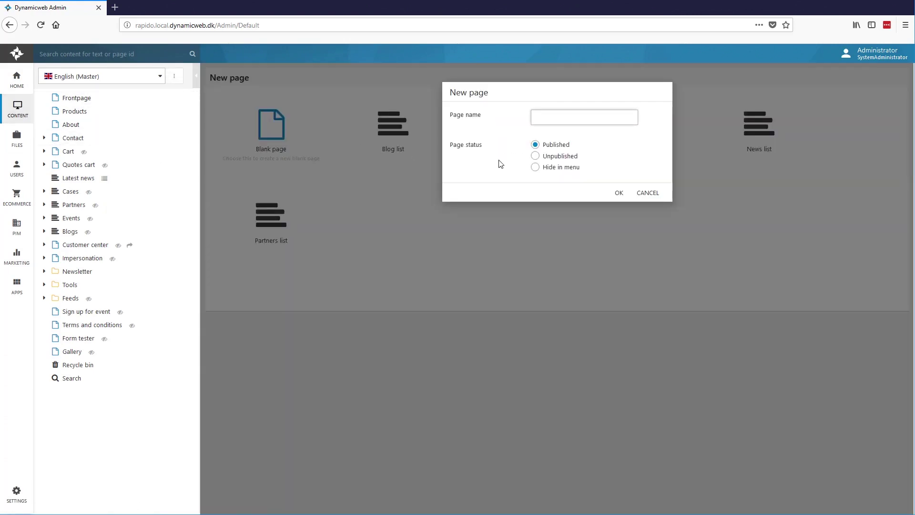
{"action": "type", "text": "test"}
{"action": "left_click", "coordinate": [620, 193]}
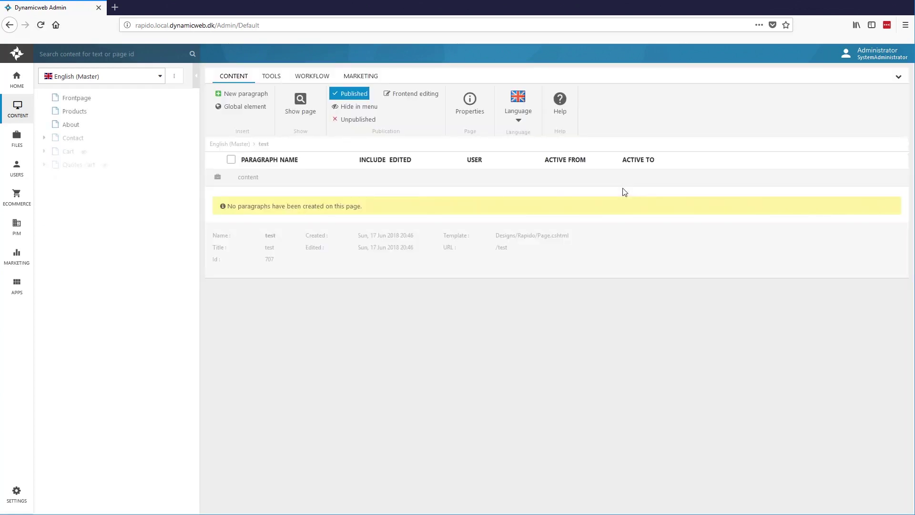
Add a standard paragraph named 'test' to the new page.
{"action": "left_click", "coordinate": [356, 186]}
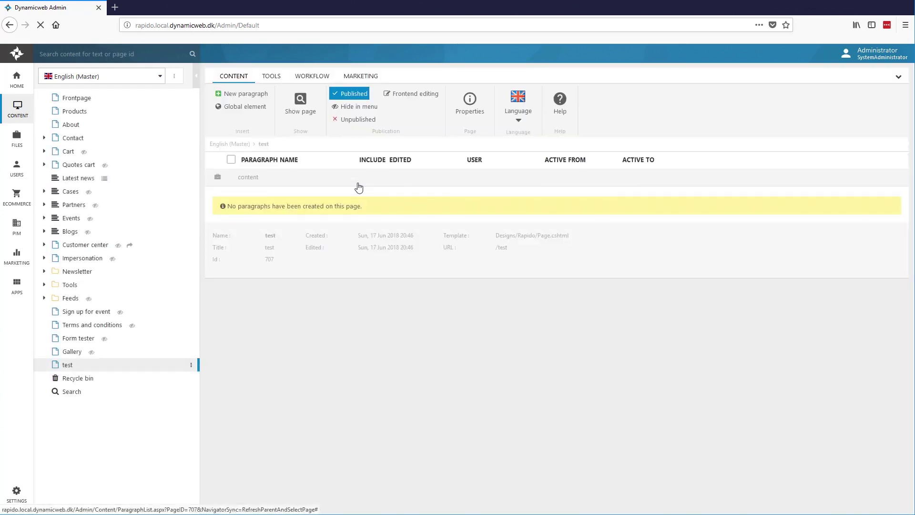
{"action": "left_click", "coordinate": [362, 171]}
{"action": "type", "text": "test"}
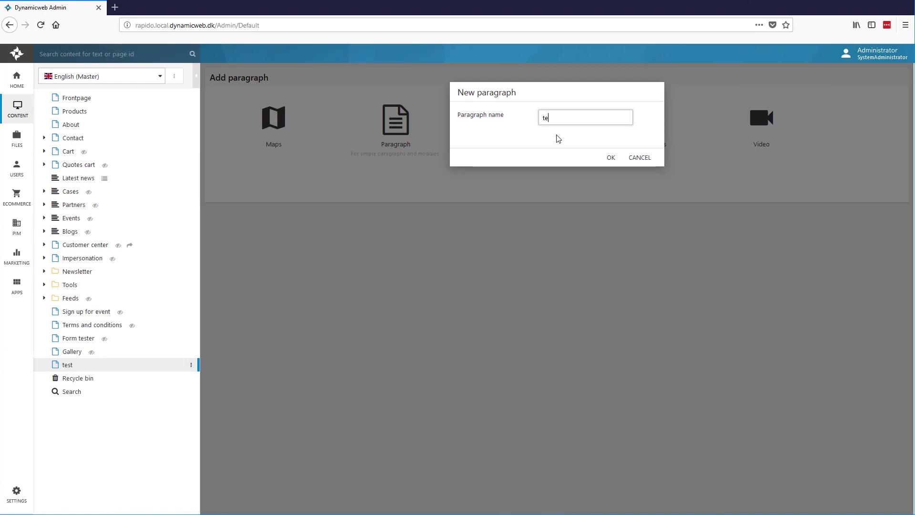
{"action": "left_click", "coordinate": [610, 157]}
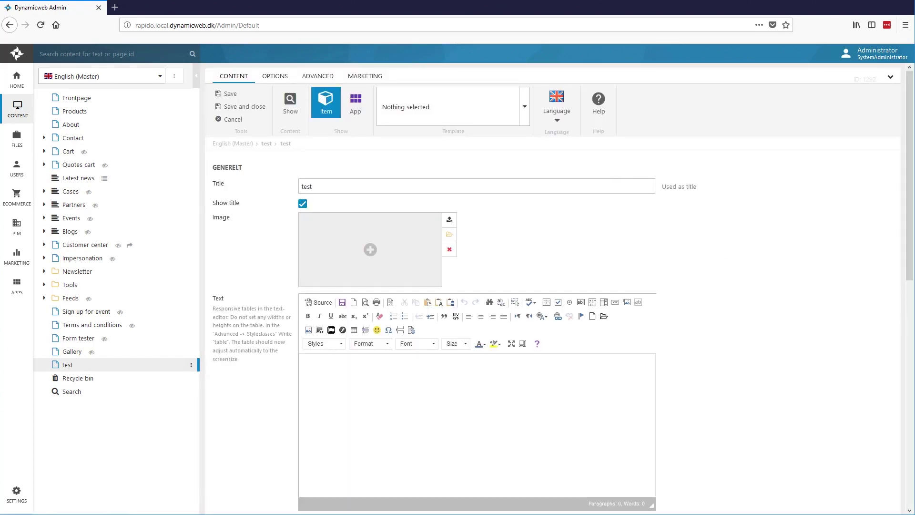
Browse Files to Templates/Designs/Rapido/eCom/Product to list Product.cshtml and ProductFeed.cshtml.
{"action": "left_click", "coordinate": [14, 138]}
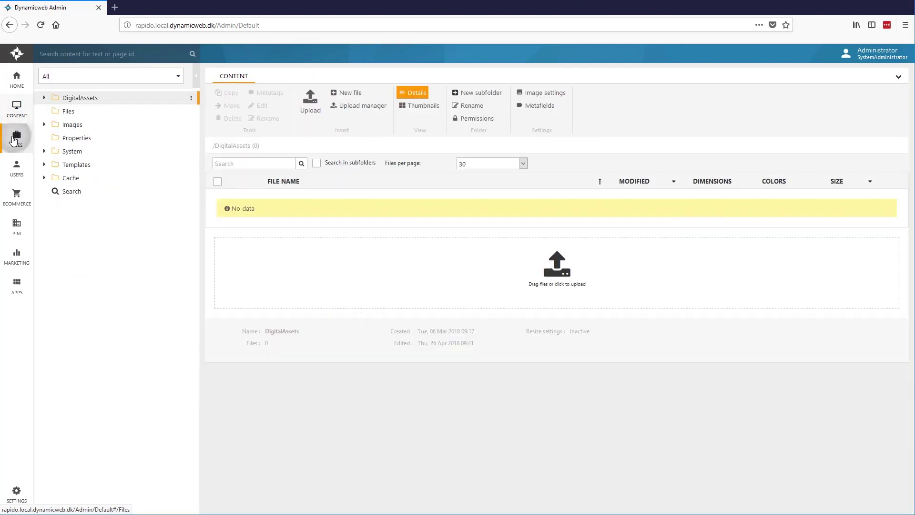
{"action": "left_click", "coordinate": [44, 165]}
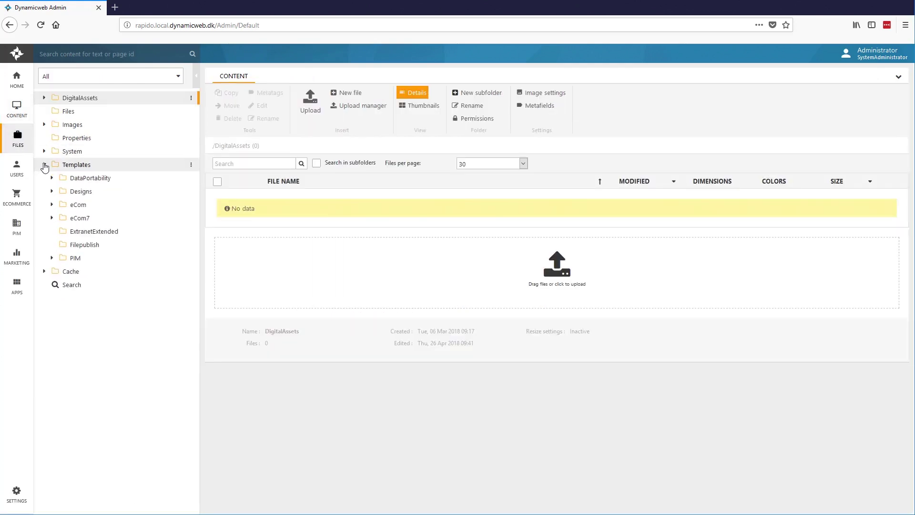
{"action": "left_click", "coordinate": [51, 191]}
{"action": "left_click", "coordinate": [59, 205]}
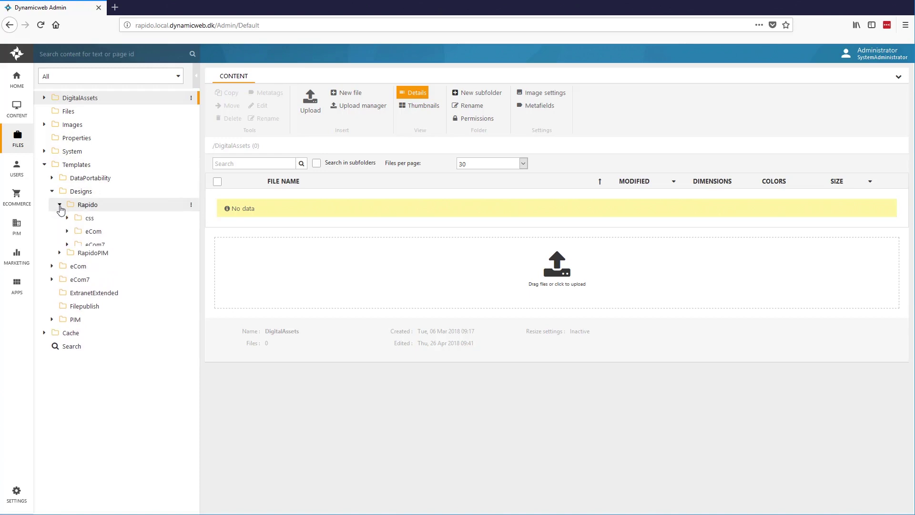
{"action": "left_click", "coordinate": [67, 231]}
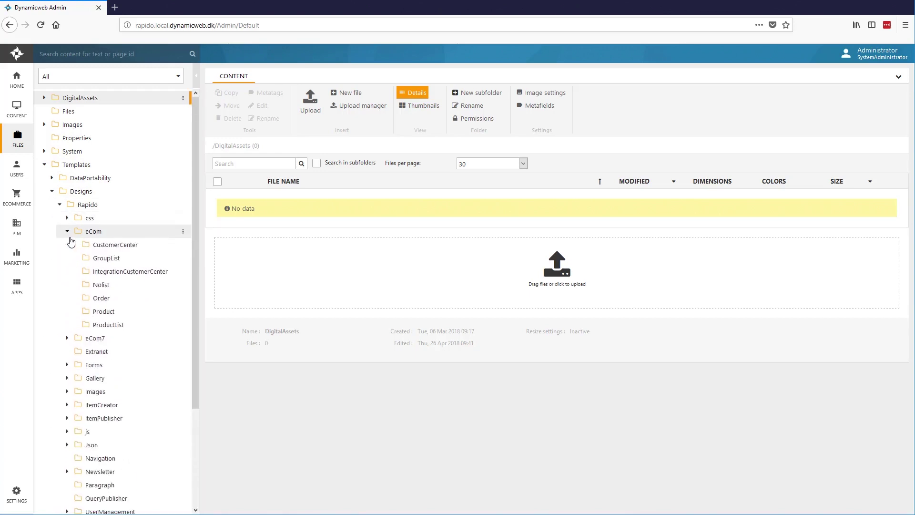
{"action": "left_click", "coordinate": [114, 316]}
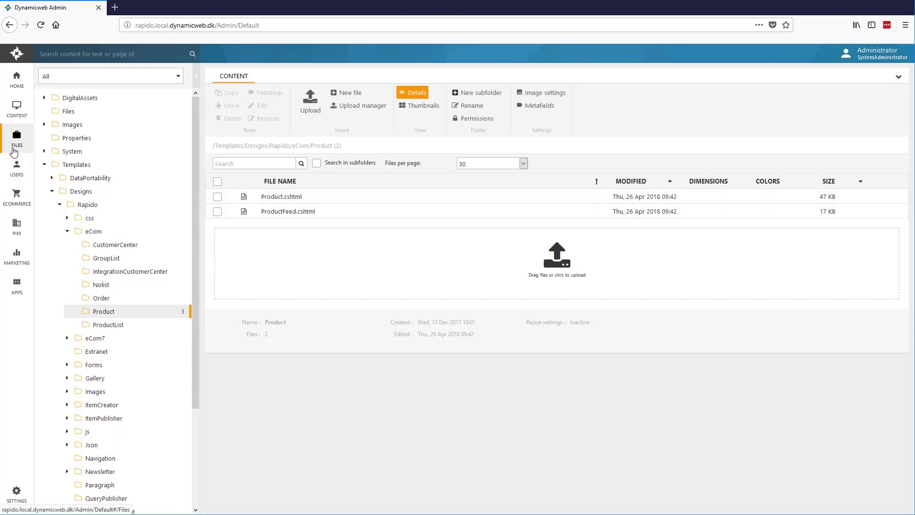
In Users, view the Customers group and the demo user's profile.
{"action": "left_click", "coordinate": [10, 170]}
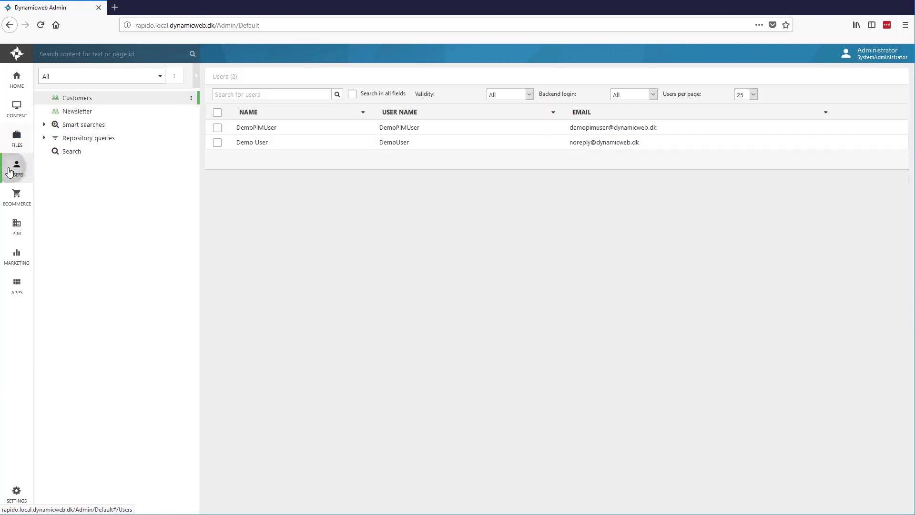
{"action": "left_click", "coordinate": [99, 98]}
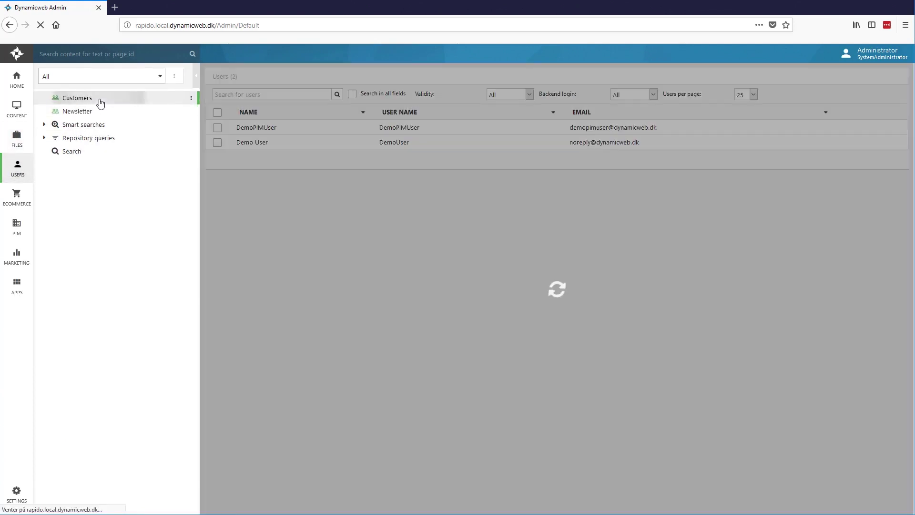
{"action": "left_click", "coordinate": [252, 144]}
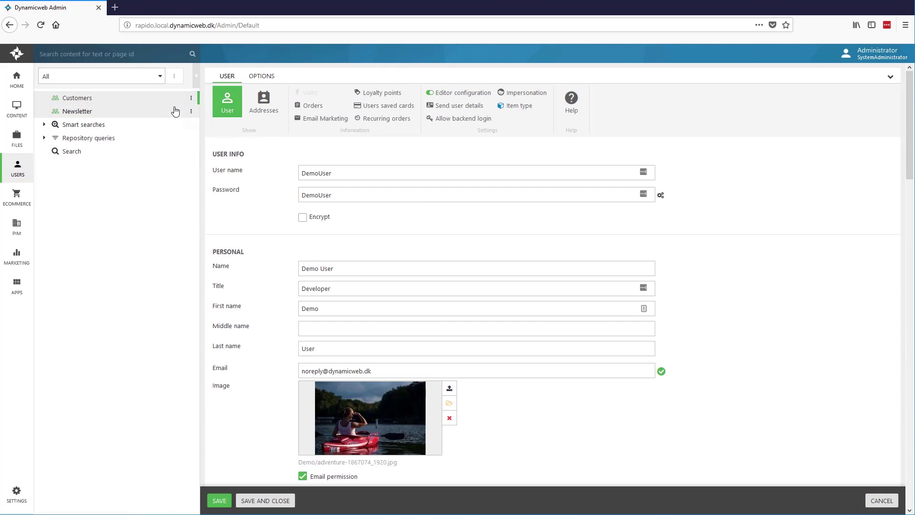
Create a subgroup named 'test' under Customers and save it.
{"action": "left_click", "coordinate": [190, 100]}
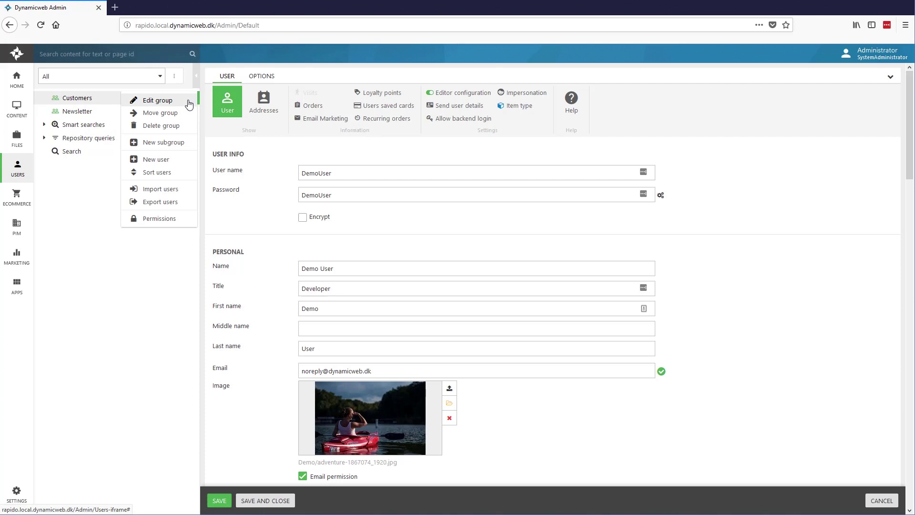
{"action": "left_click", "coordinate": [164, 142]}
{"action": "type", "text": "t"}
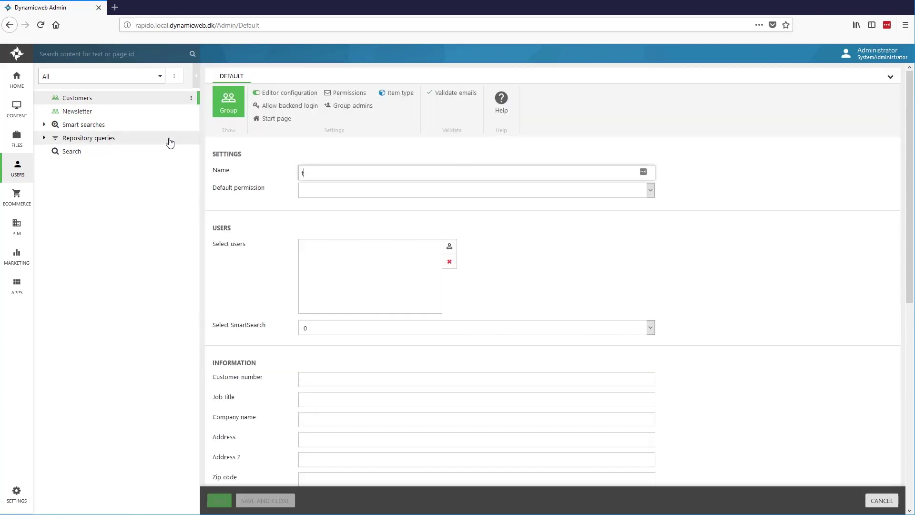
{"action": "type", "text": "est"}
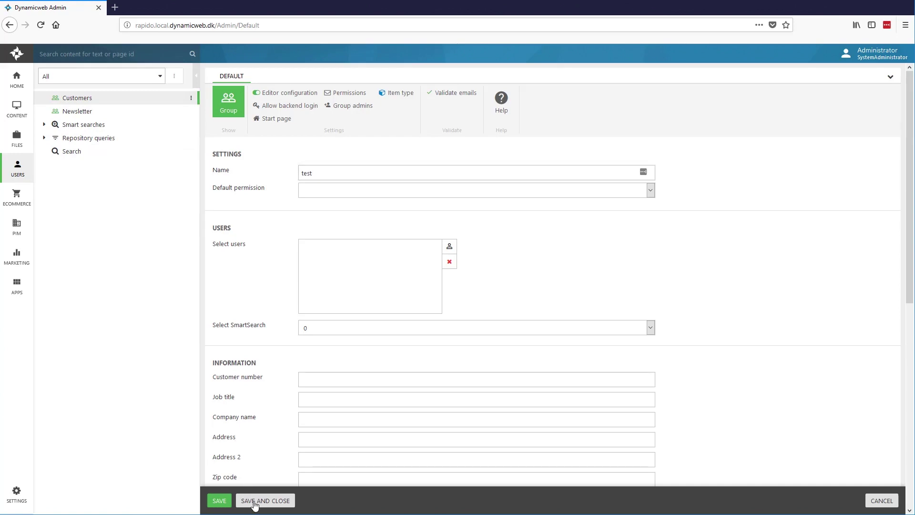
{"action": "left_click", "coordinate": [265, 501]}
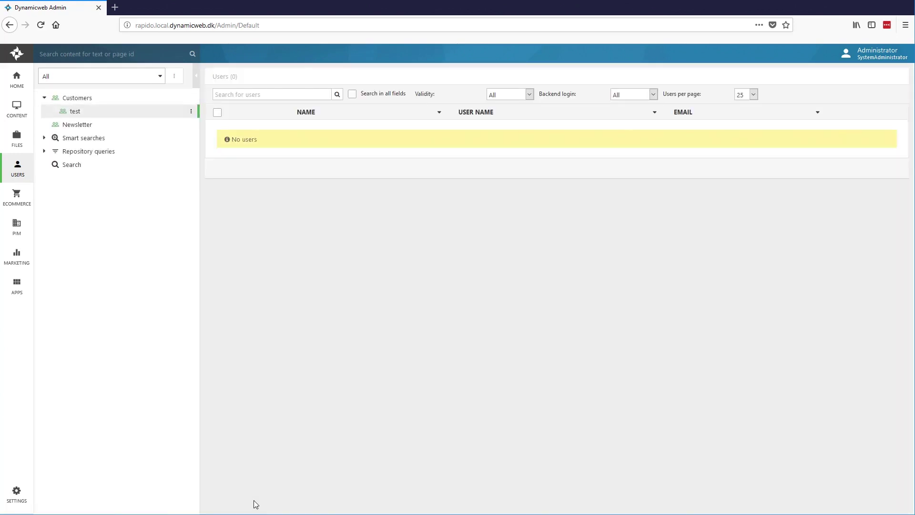
{"action": "left_click", "coordinate": [69, 100]}
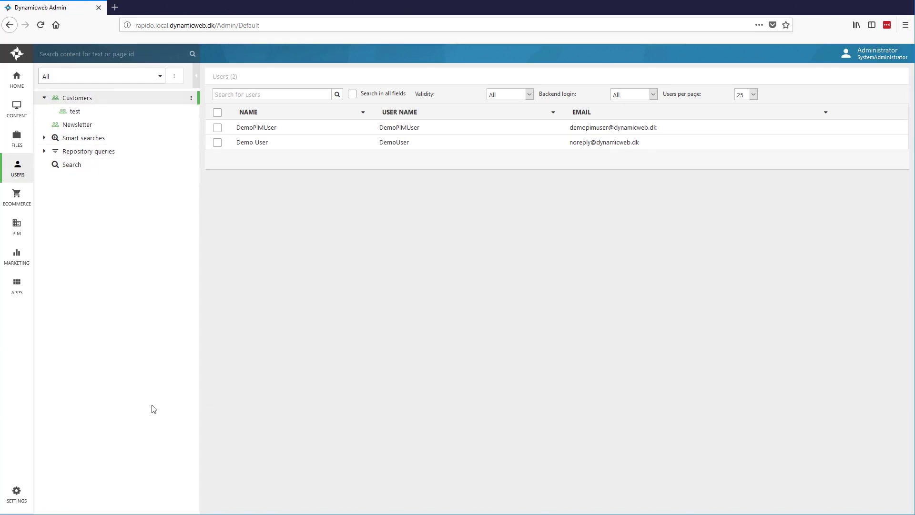
View the Mongoose Tyax Comp Disc in Bikez Mountain bikes, then list the Bikez shop's orders.
{"action": "left_click", "coordinate": [14, 201]}
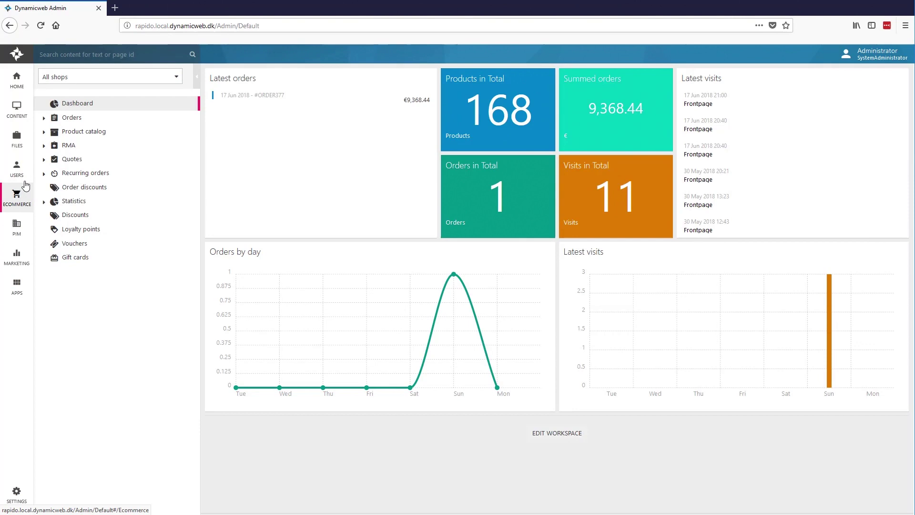
{"action": "left_click", "coordinate": [46, 133]}
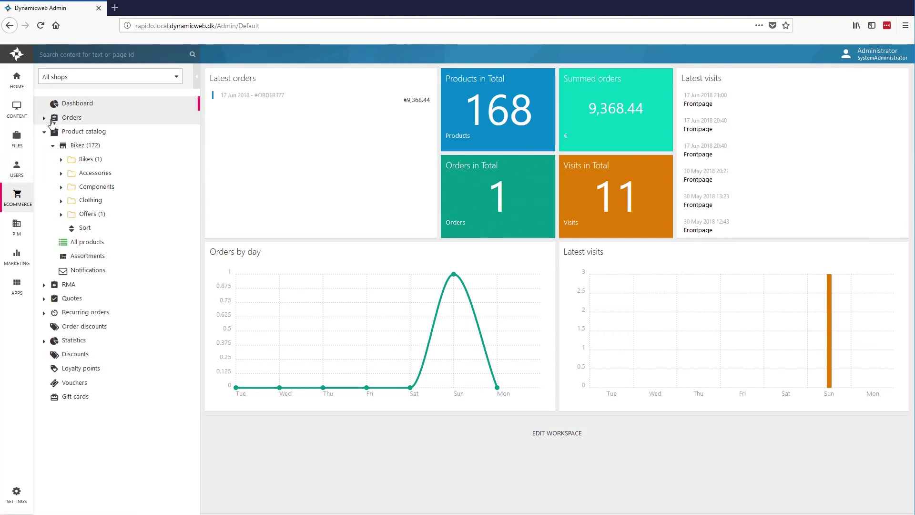
{"action": "left_click", "coordinate": [45, 118]}
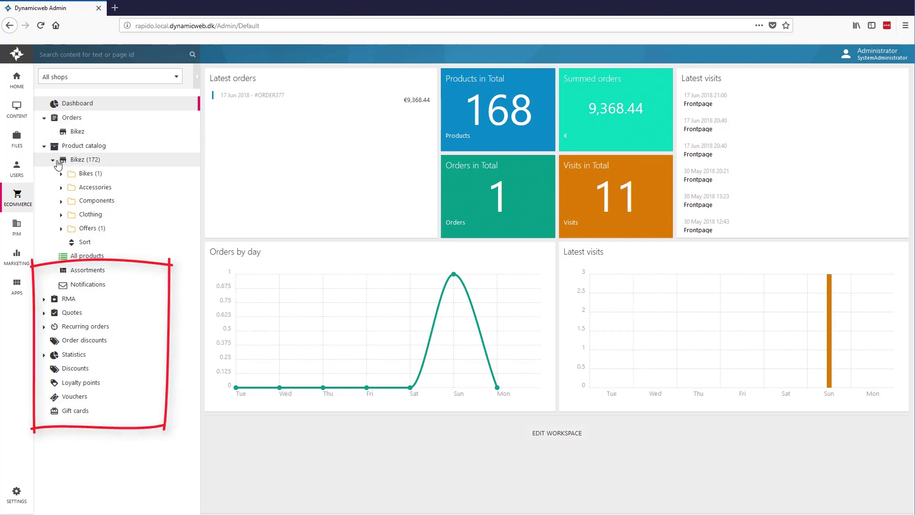
{"action": "left_click", "coordinate": [61, 175]}
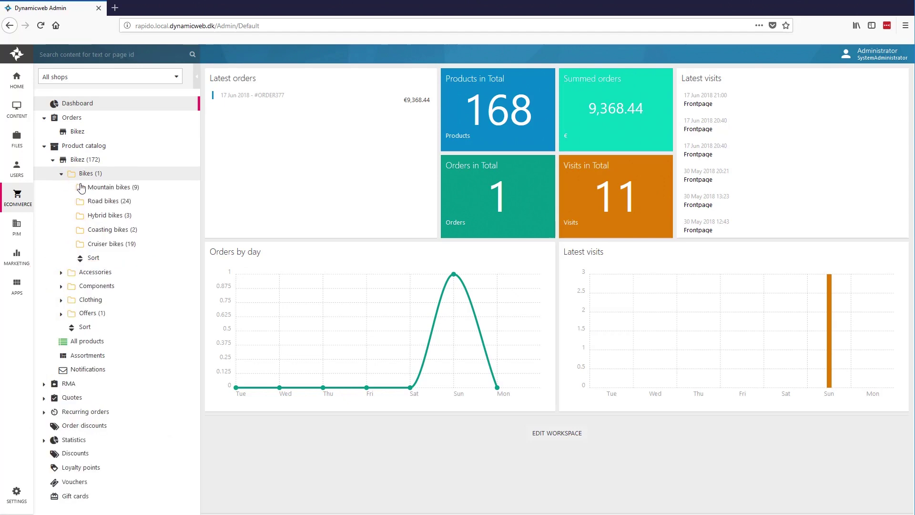
{"action": "left_click", "coordinate": [113, 189]}
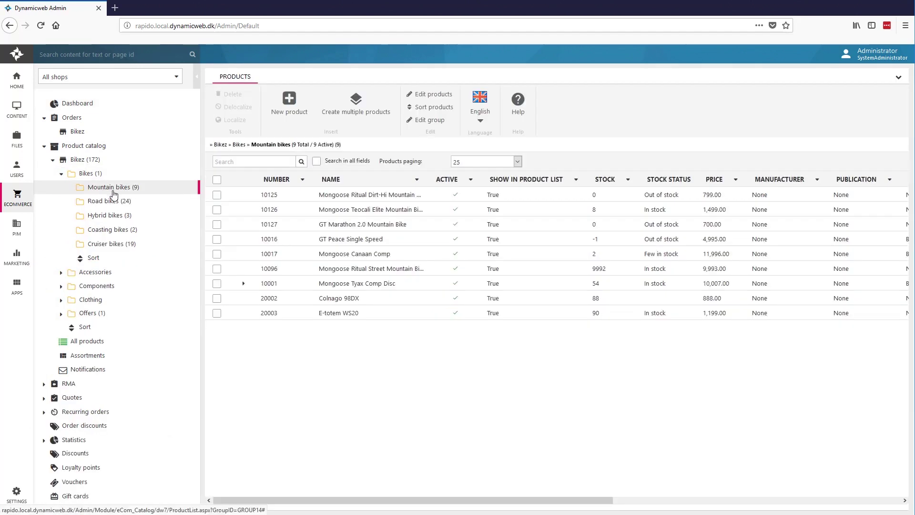
{"action": "left_click", "coordinate": [243, 283]}
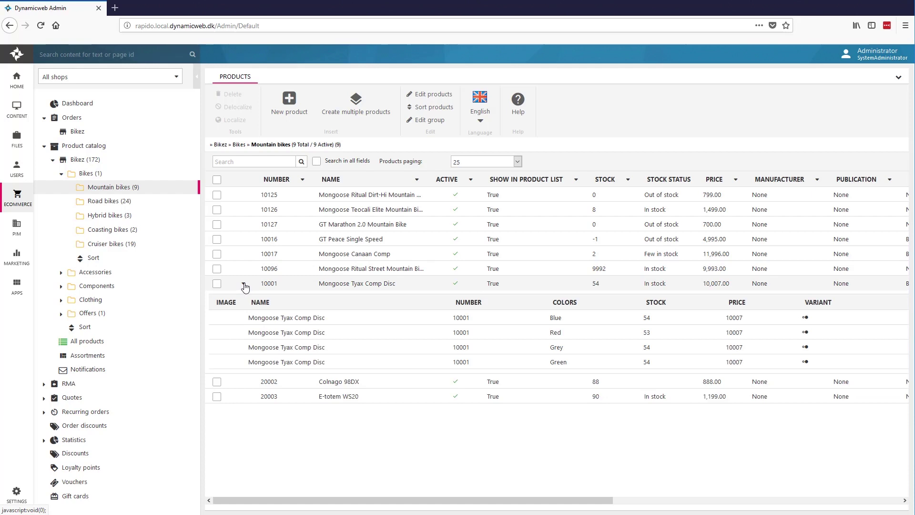
{"action": "left_click", "coordinate": [350, 285]}
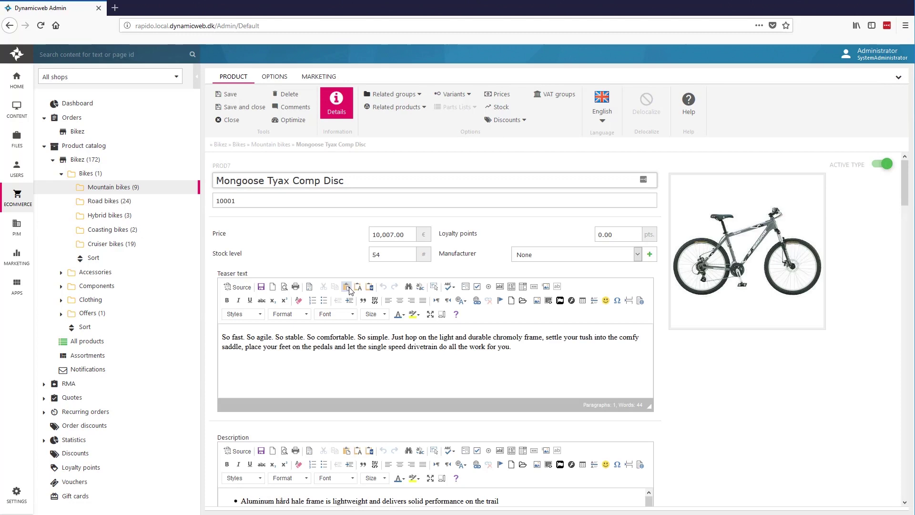
{"action": "left_click", "coordinate": [82, 133]}
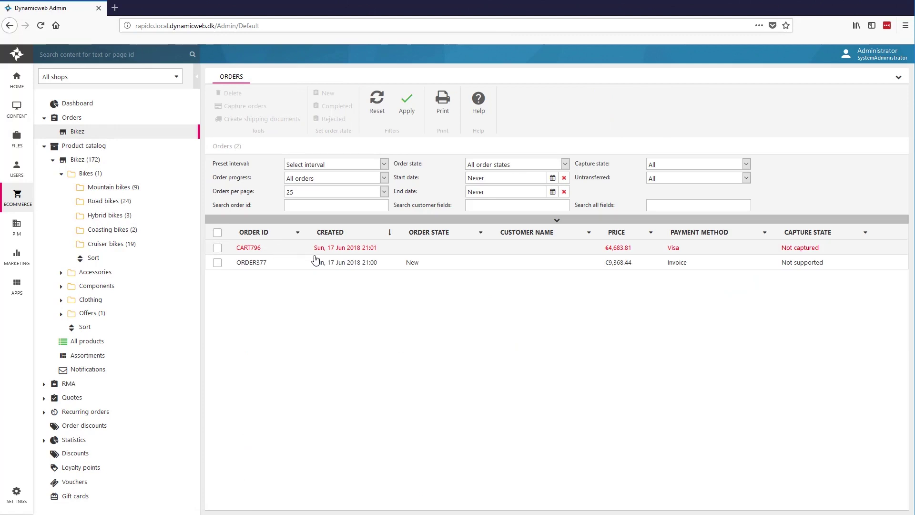
Open order ORDER377's details, then switch to the PIM dashboard.
{"action": "left_click", "coordinate": [335, 264]}
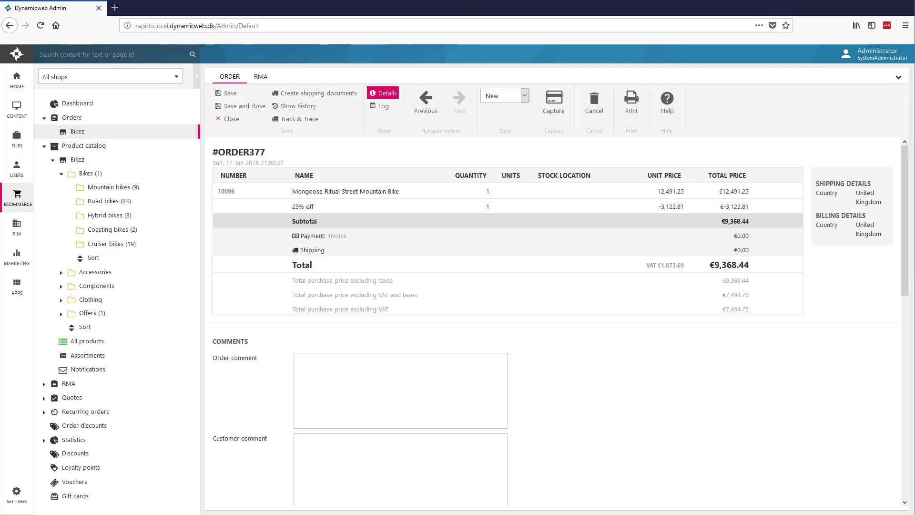
{"action": "left_click", "coordinate": [11, 226]}
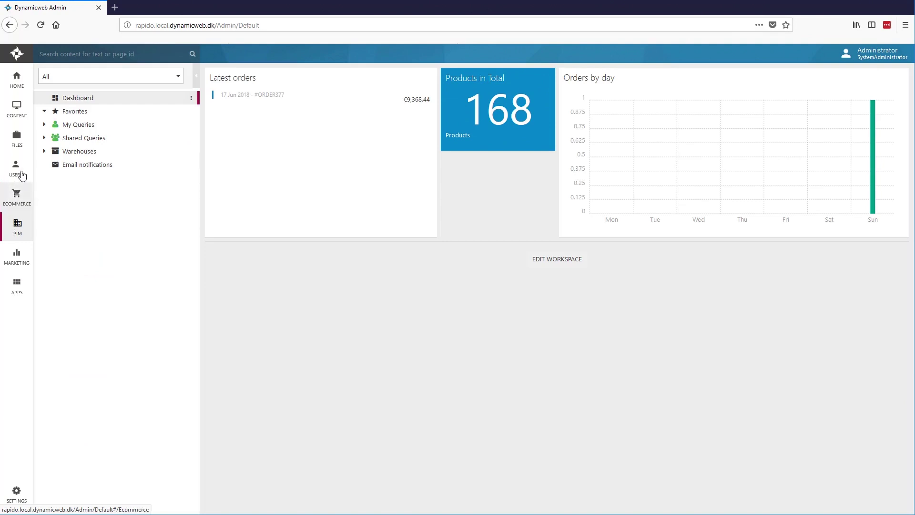
Open the Mongoose mountain bikes in PIM's 'PIM - Bikes & Equipments' warehouse.
{"action": "left_click", "coordinate": [44, 152]}
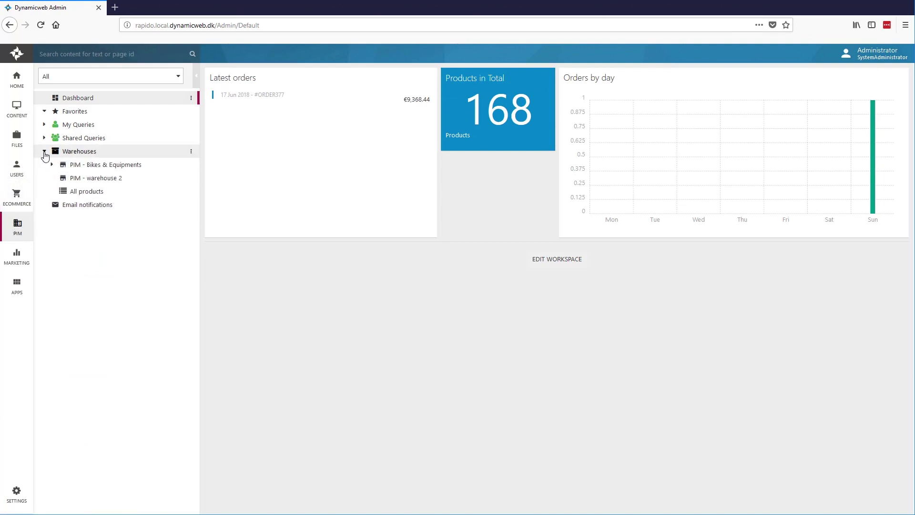
{"action": "left_click", "coordinate": [99, 167]}
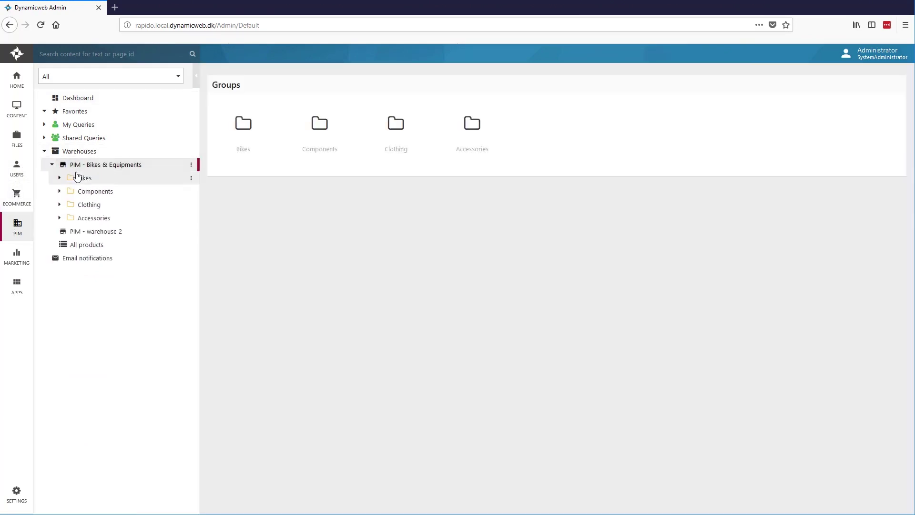
{"action": "left_click", "coordinate": [59, 179]}
{"action": "left_click", "coordinate": [68, 191]}
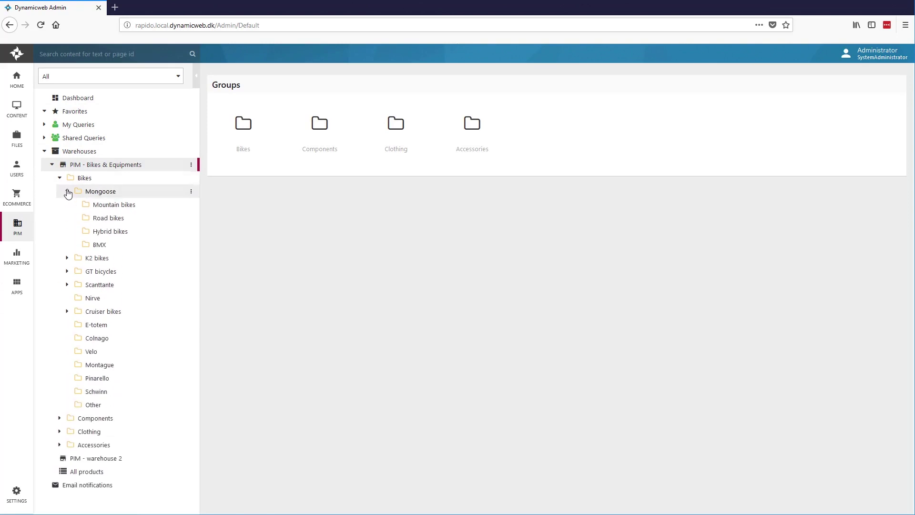
{"action": "left_click", "coordinate": [112, 206]}
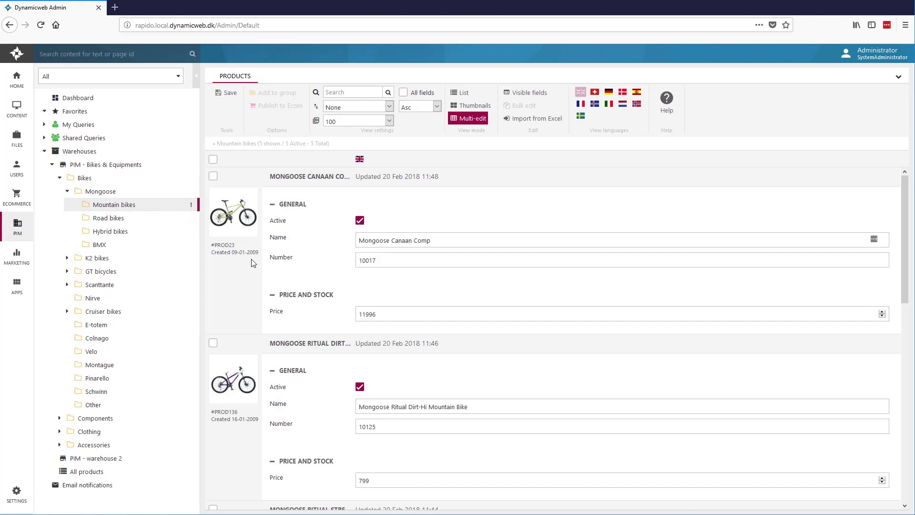
{"action": "scroll", "coordinate": [259, 257], "scroll_direction": "down", "scroll_amount": 5}
{"action": "scroll", "coordinate": [260, 257], "scroll_direction": "up", "scroll_amount": 5}
{"action": "left_click", "coordinate": [624, 94]}
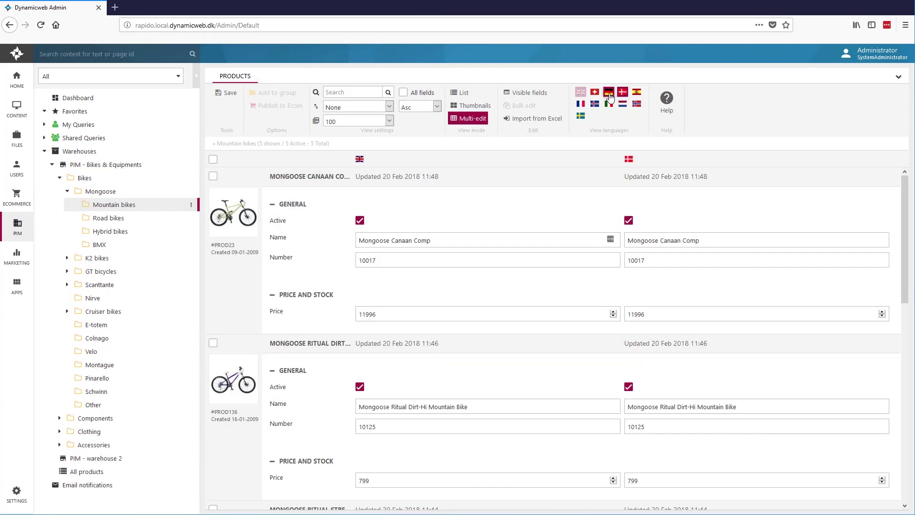
{"action": "left_click", "coordinate": [609, 94]}
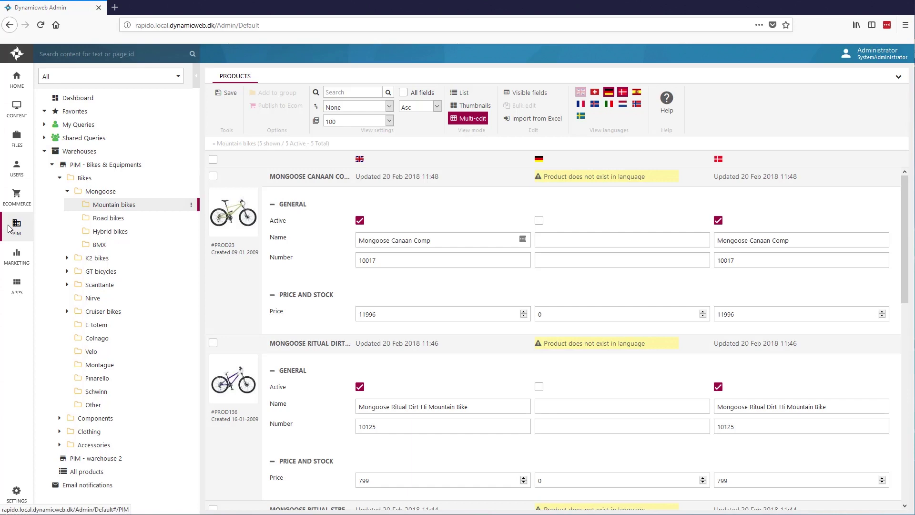
{"action": "left_click", "coordinate": [5, 249]}
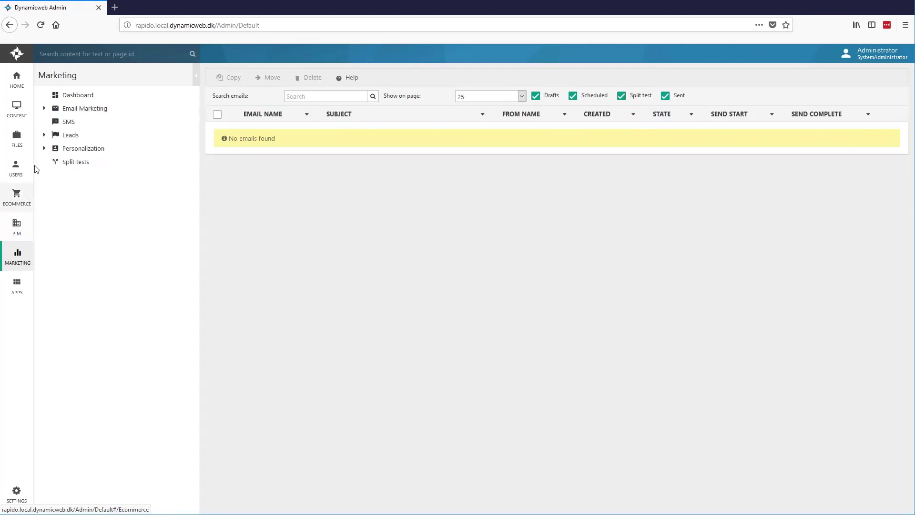
Expand Email Marketing and Personalization and show DefaultTopFolder's contents.
{"action": "left_click", "coordinate": [44, 109]}
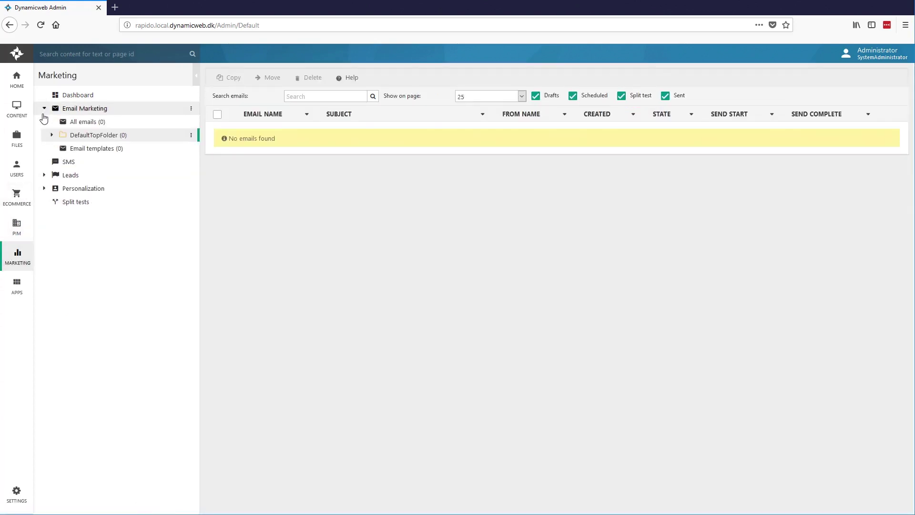
{"action": "left_click", "coordinate": [44, 188]}
{"action": "left_click", "coordinate": [79, 215]}
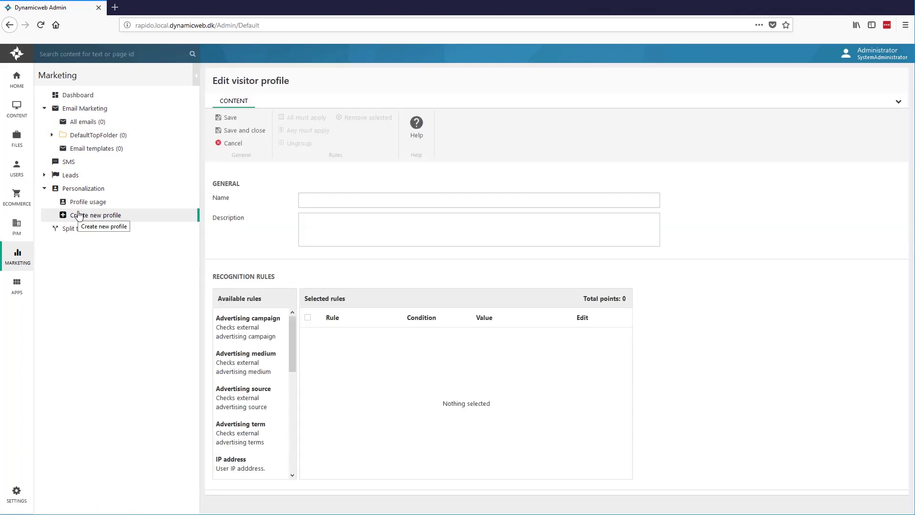
{"action": "left_click", "coordinate": [99, 136]}
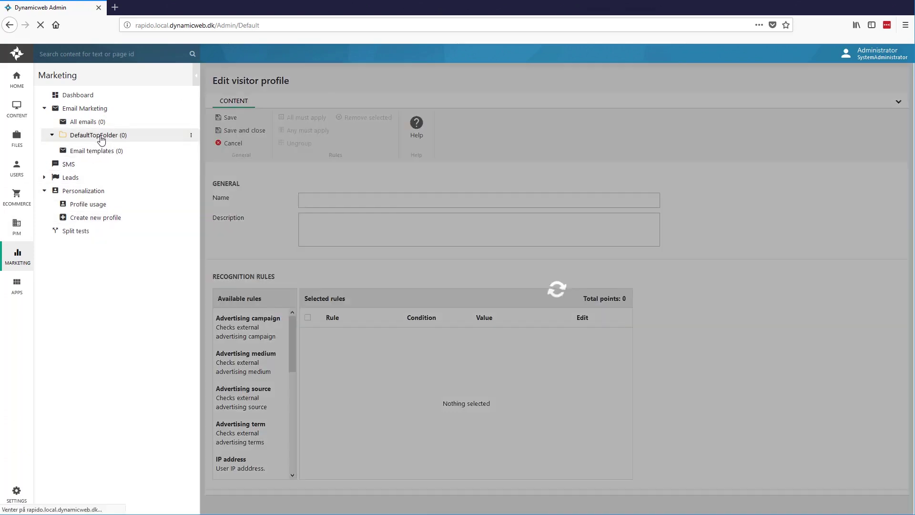
Create a blank email with subject 'test' in DefaultTopFolder.
{"action": "right_click", "coordinate": [102, 139]}
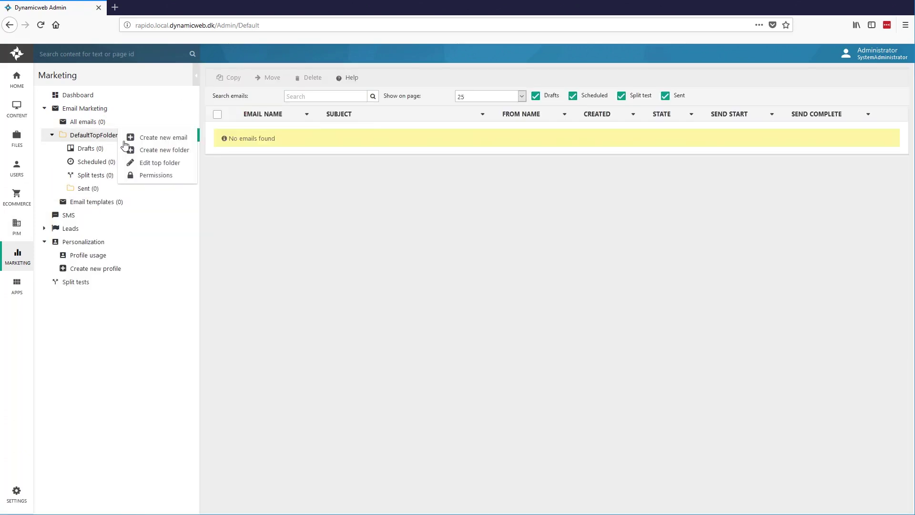
{"action": "left_click", "coordinate": [167, 140]}
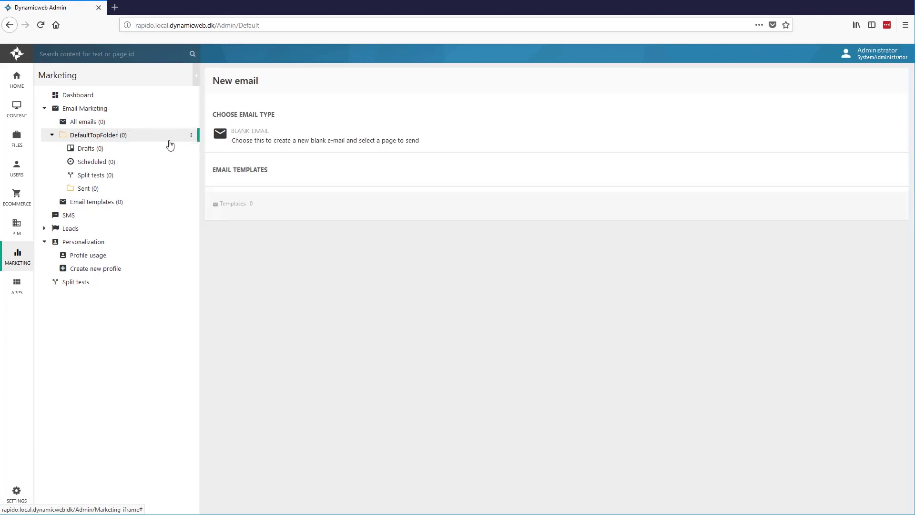
{"action": "left_click", "coordinate": [252, 137]}
{"action": "type", "text": "test"}
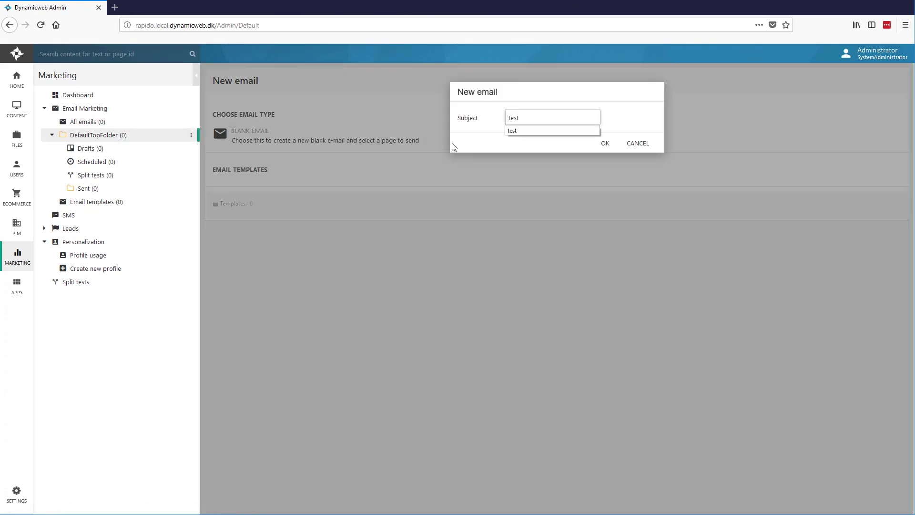
{"action": "left_click", "coordinate": [604, 148]}
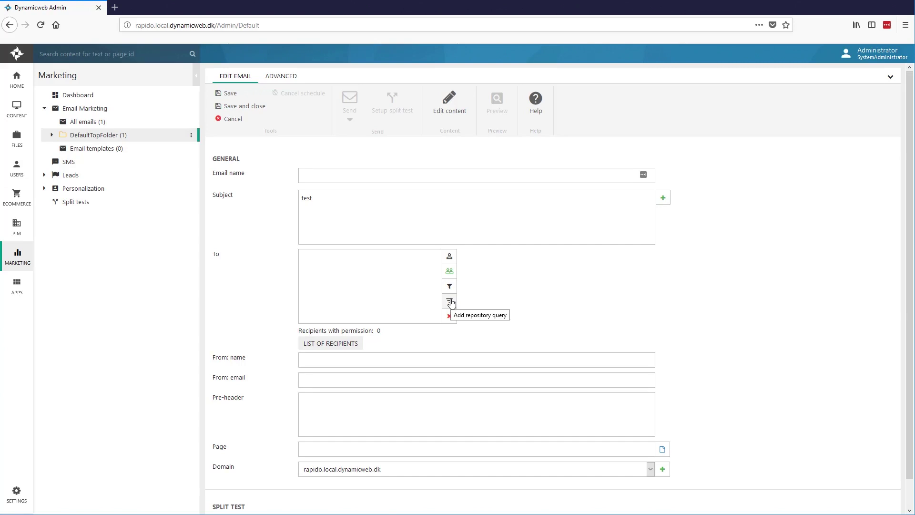
Address the email to the 'Bought road bike within 14 days' filter, then go to Apps.
{"action": "left_click", "coordinate": [451, 291]}
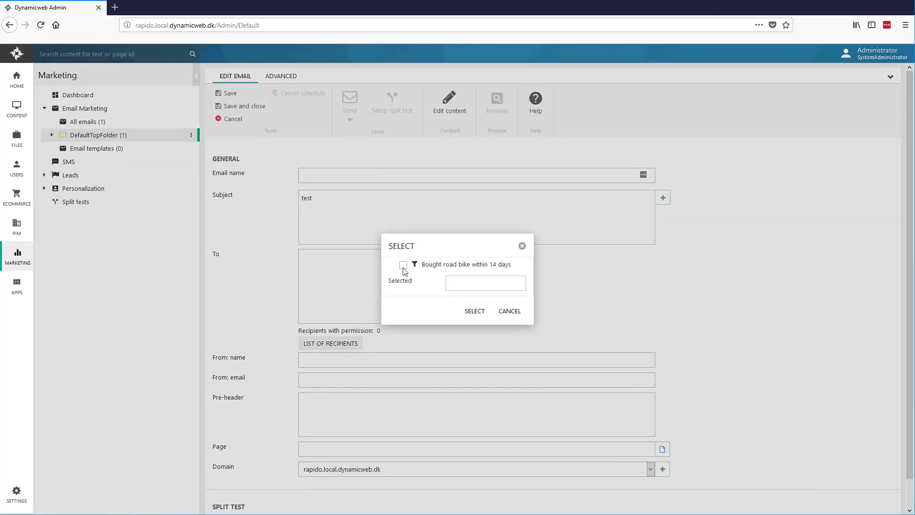
{"action": "left_click", "coordinate": [403, 265]}
{"action": "left_click", "coordinate": [474, 311]}
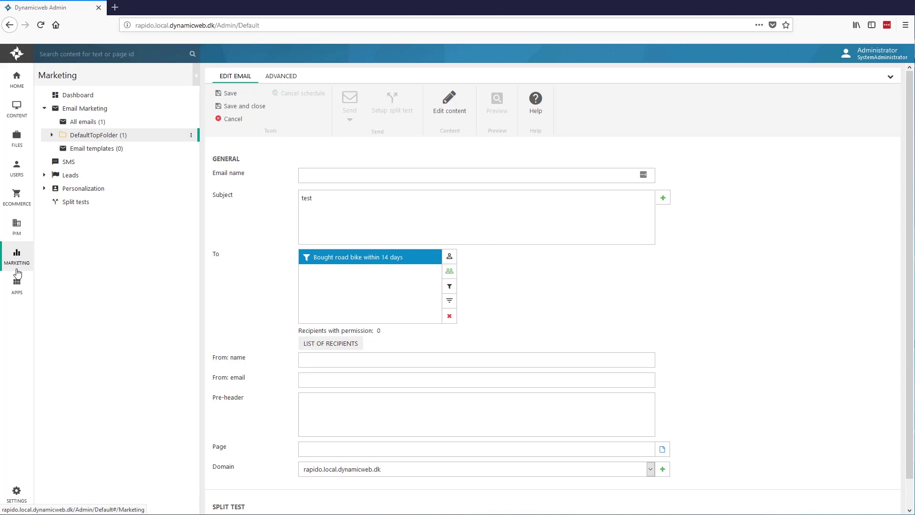
{"action": "left_click", "coordinate": [15, 286]}
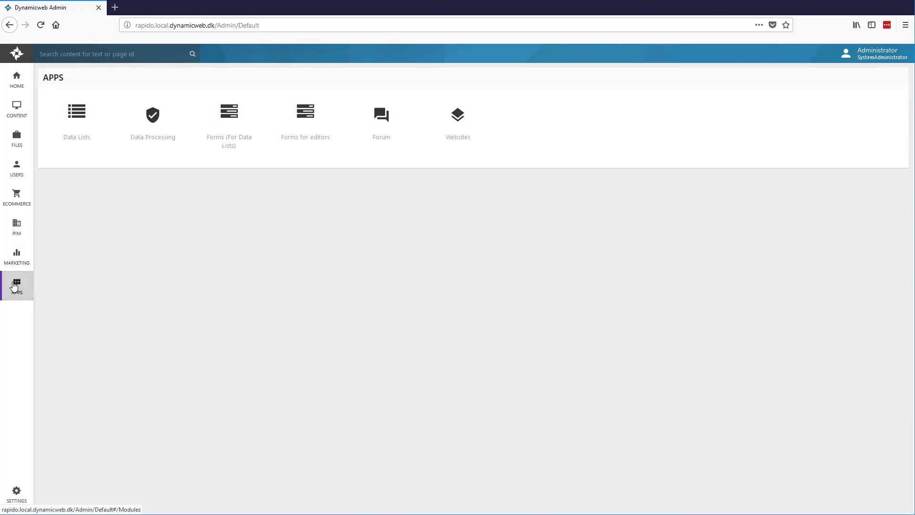
Add a checkbox labelled 'agreed' to the Forms for editors Contact form and save it.
{"action": "left_click", "coordinate": [71, 138]}
{"action": "key", "text": "alt+Left"}
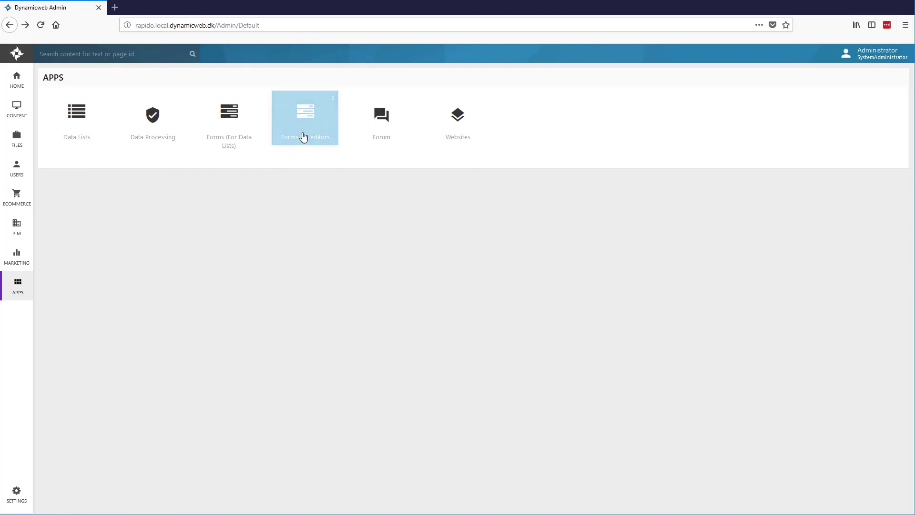
{"action": "left_click", "coordinate": [303, 136]}
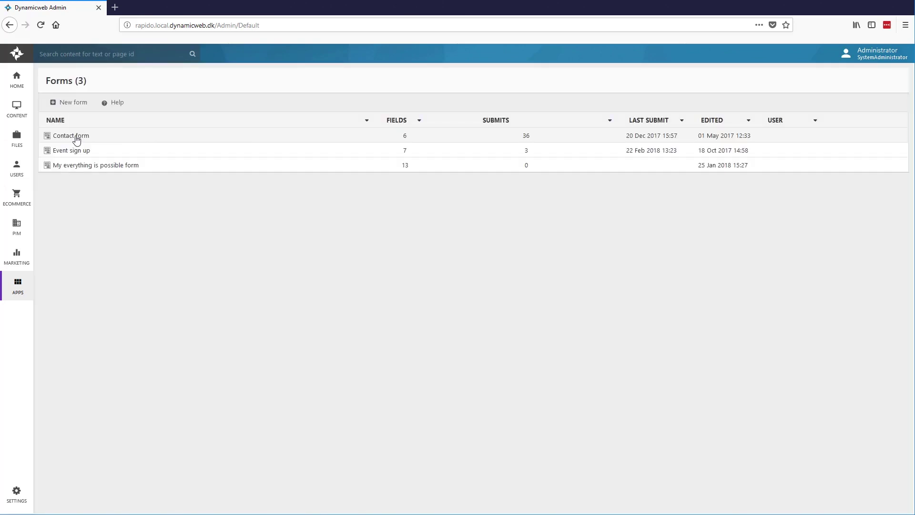
{"action": "left_click", "coordinate": [75, 137]}
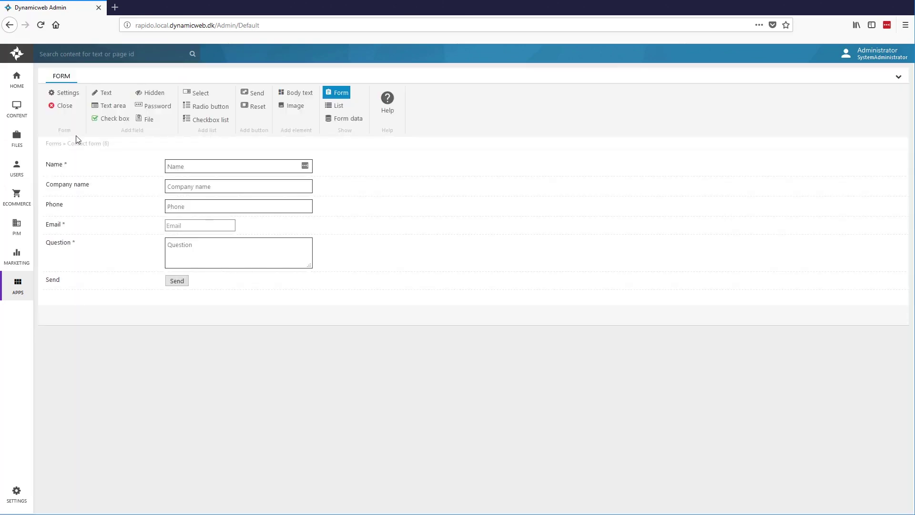
{"action": "left_click", "coordinate": [110, 123]}
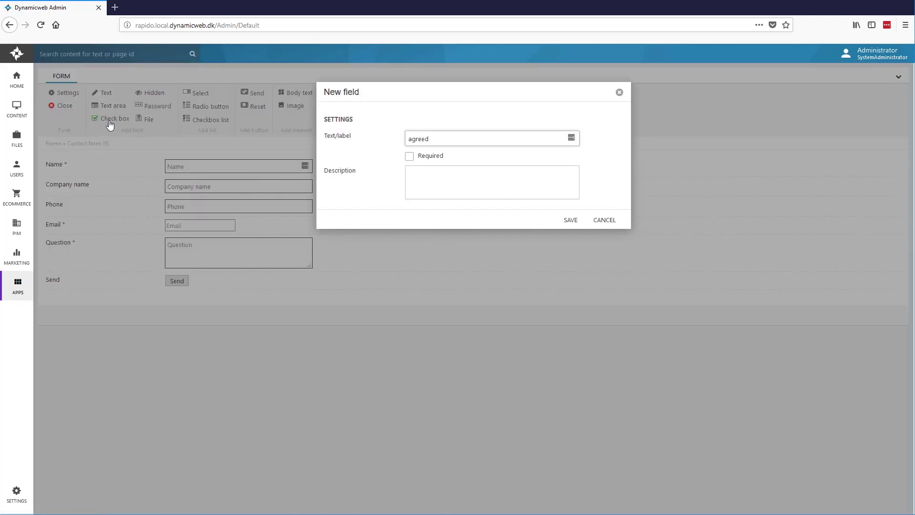
{"action": "left_click", "coordinate": [562, 223]}
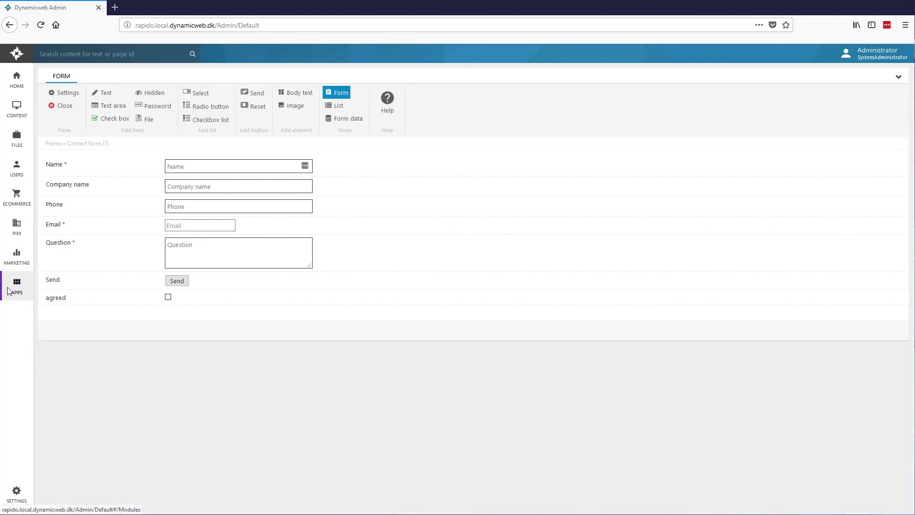
In Settings, expand Repositories and open Products, showing its index, six queries, facets and Build+Index task.
{"action": "left_click", "coordinate": [14, 499]}
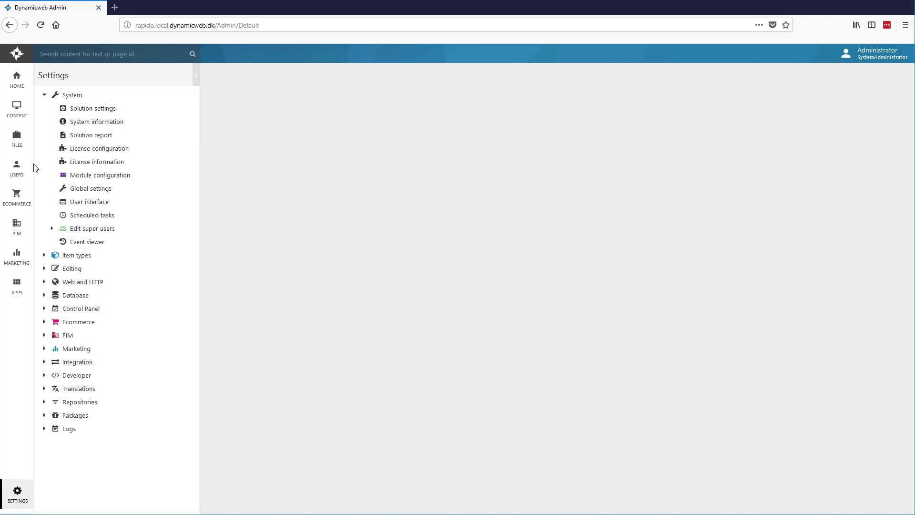
{"action": "left_click", "coordinate": [44, 95]}
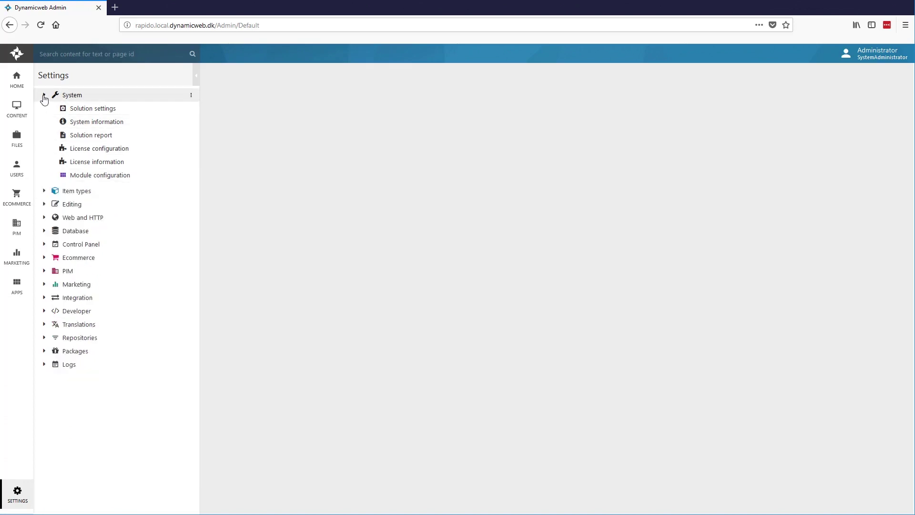
{"action": "left_click", "coordinate": [46, 176]}
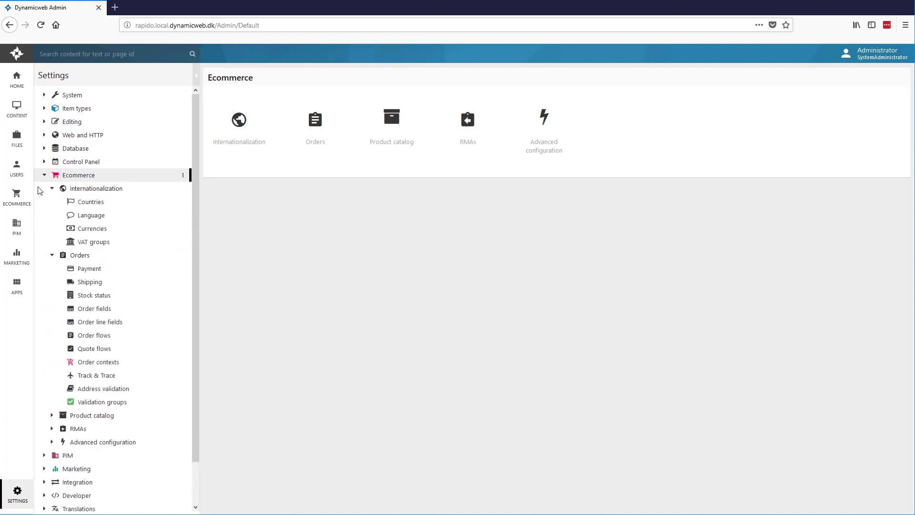
{"action": "left_click", "coordinate": [44, 175]}
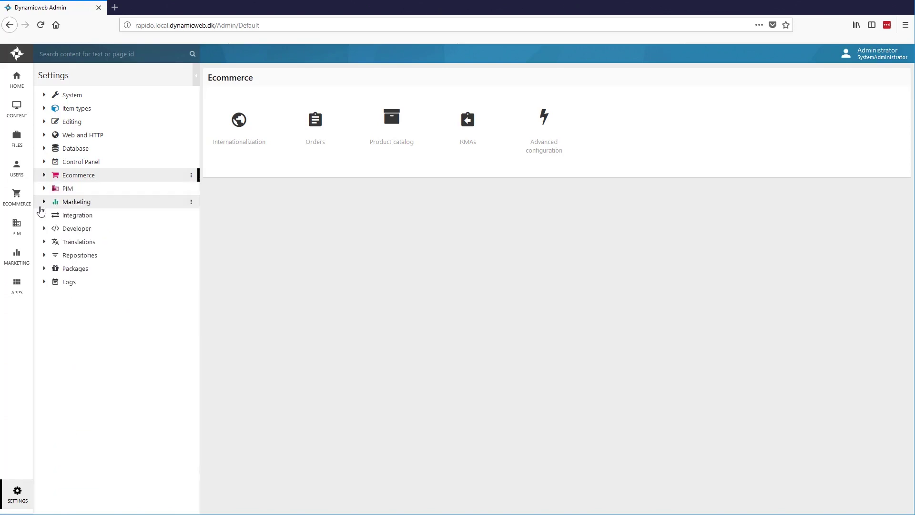
{"action": "left_click", "coordinate": [42, 216]}
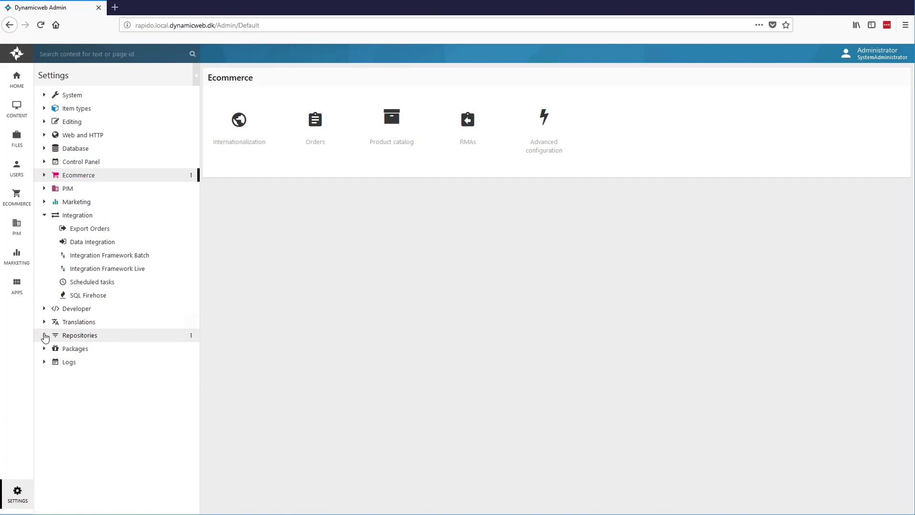
{"action": "left_click", "coordinate": [45, 336]}
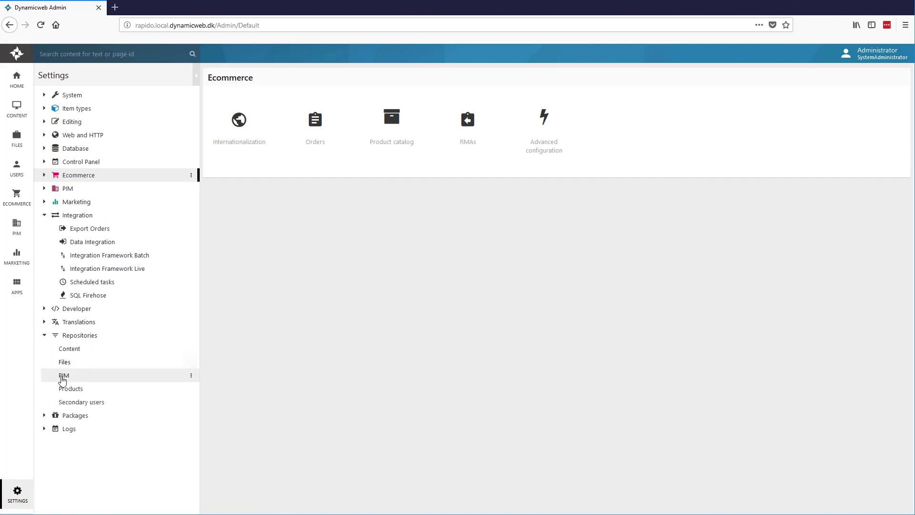
{"action": "left_click", "coordinate": [73, 390]}
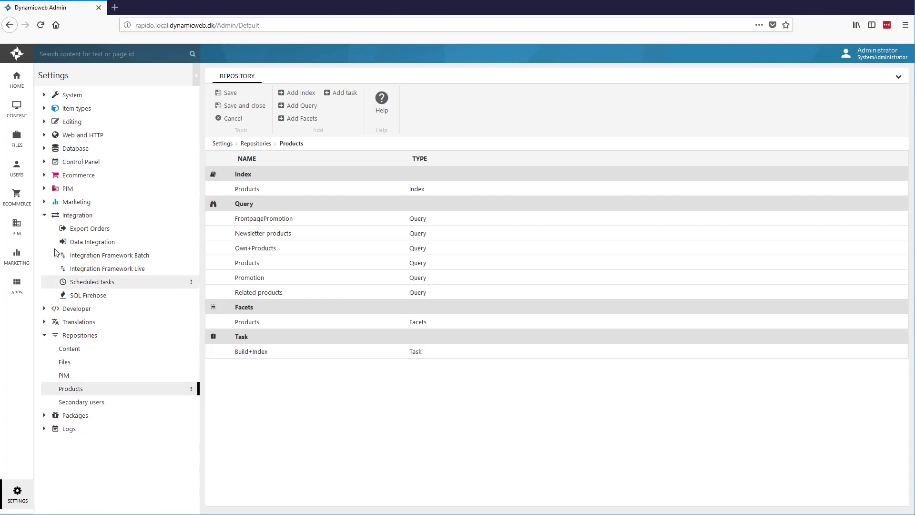
{"action": "left_click", "coordinate": [45, 95]}
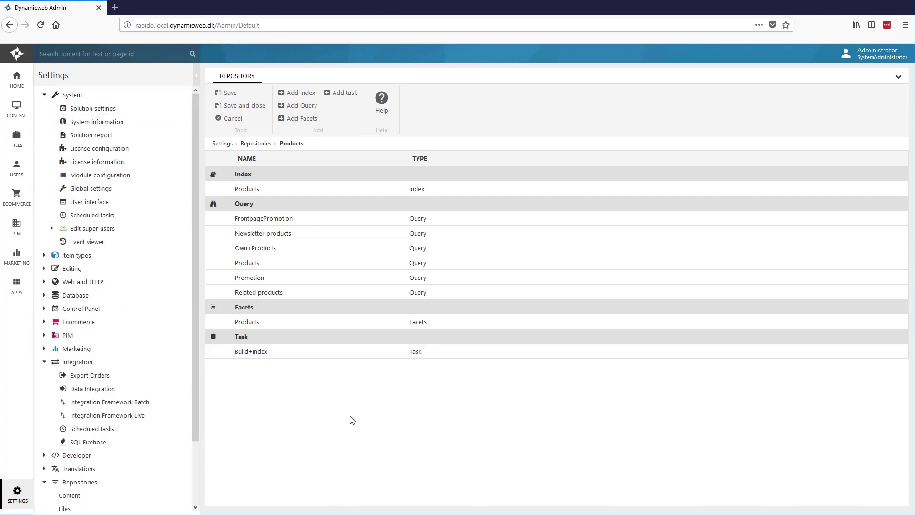